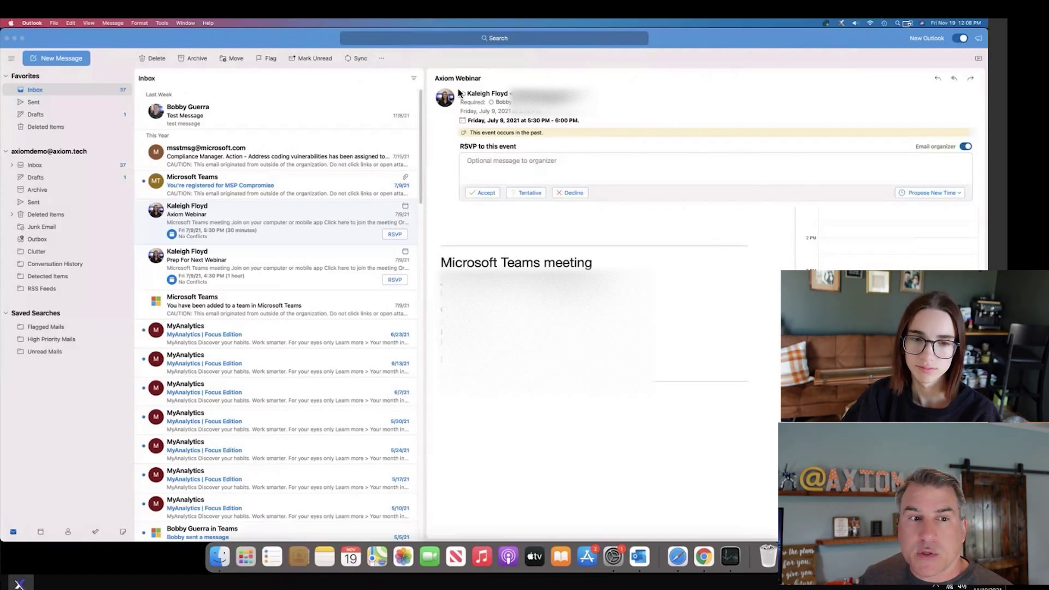
# Customize the mail toolbar by adding the Report phishing, OneNote and Report Junk buttons
pyautogui.click(380, 58)
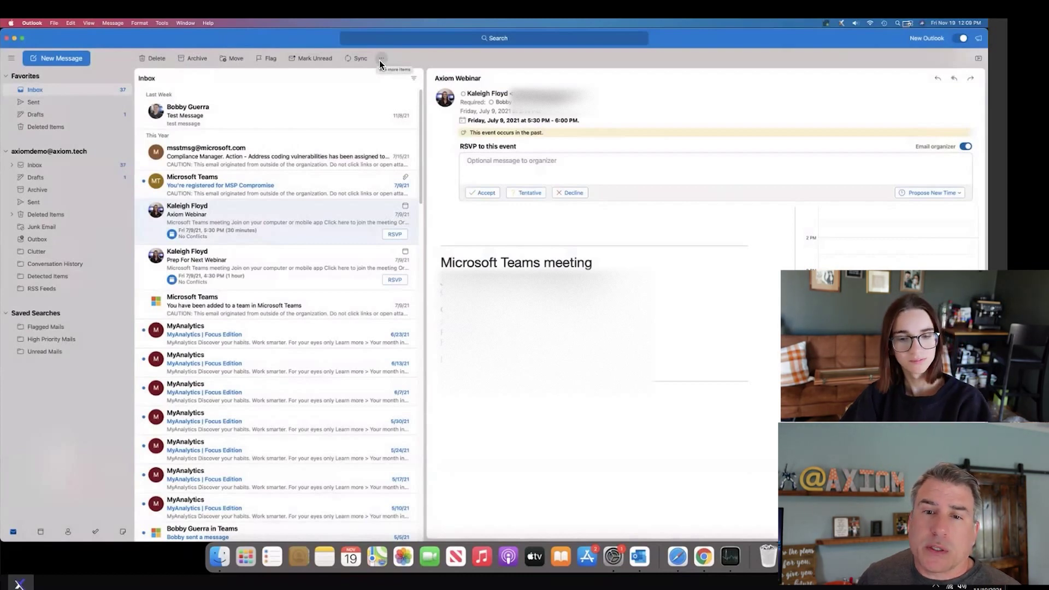
pyautogui.click(93, 24)
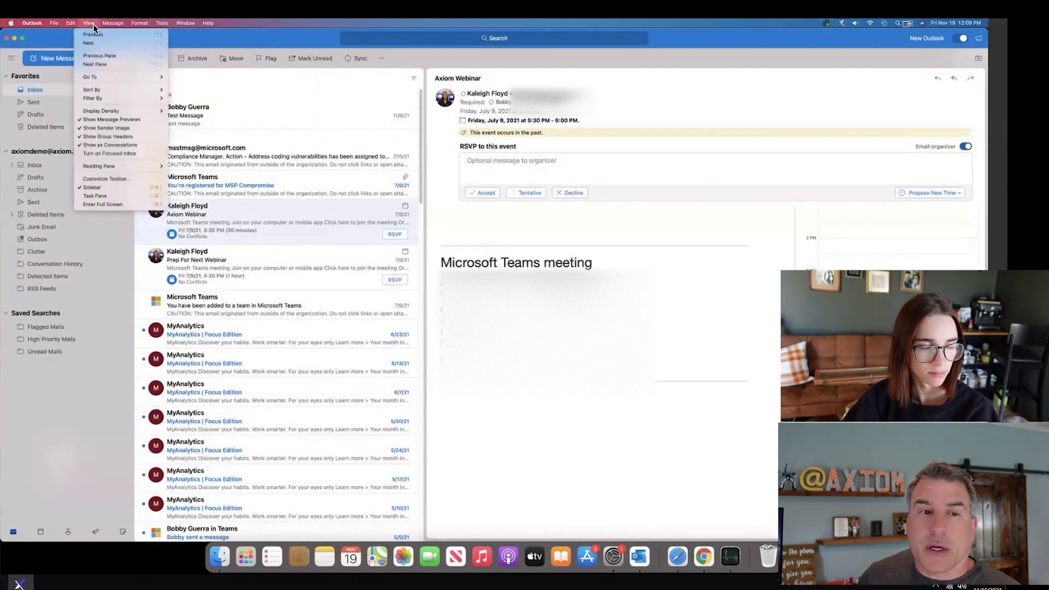
pyautogui.click(111, 179)
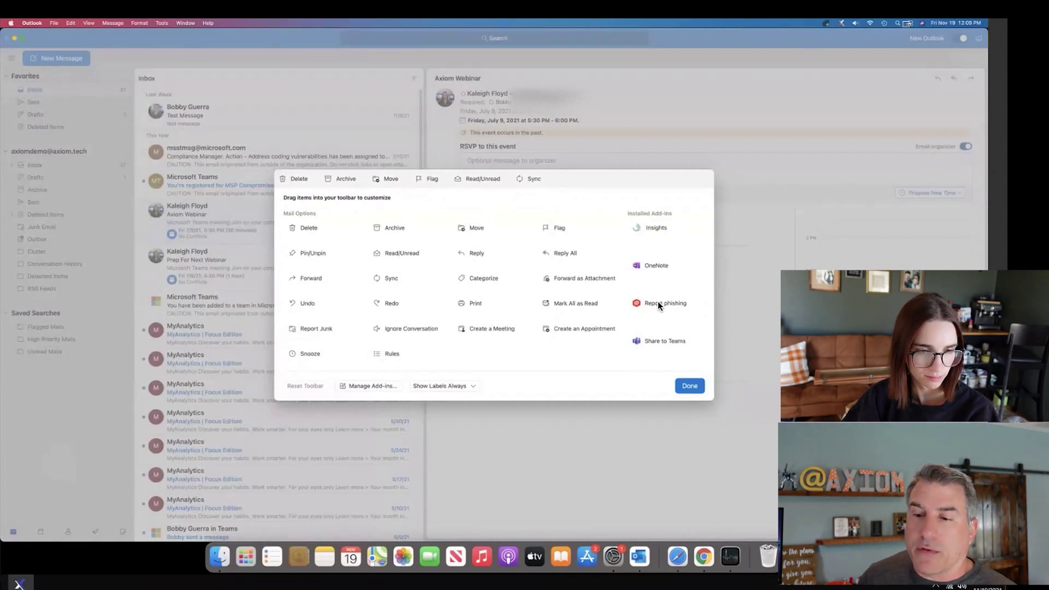
pyautogui.moveTo(636, 249); pyautogui.dragTo(584, 207)
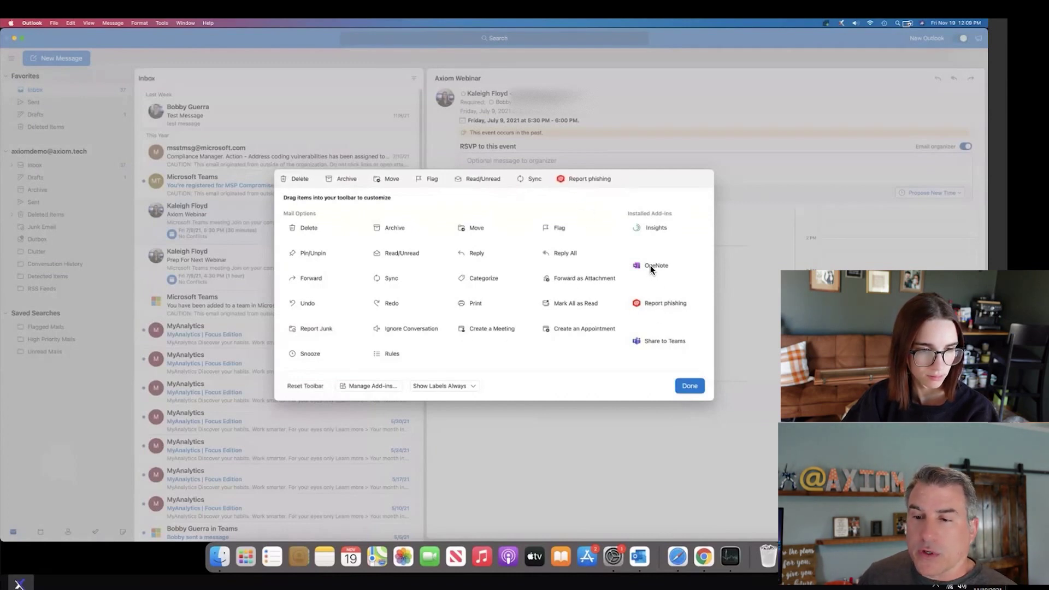
pyautogui.moveTo(649, 268); pyautogui.dragTo(639, 180)
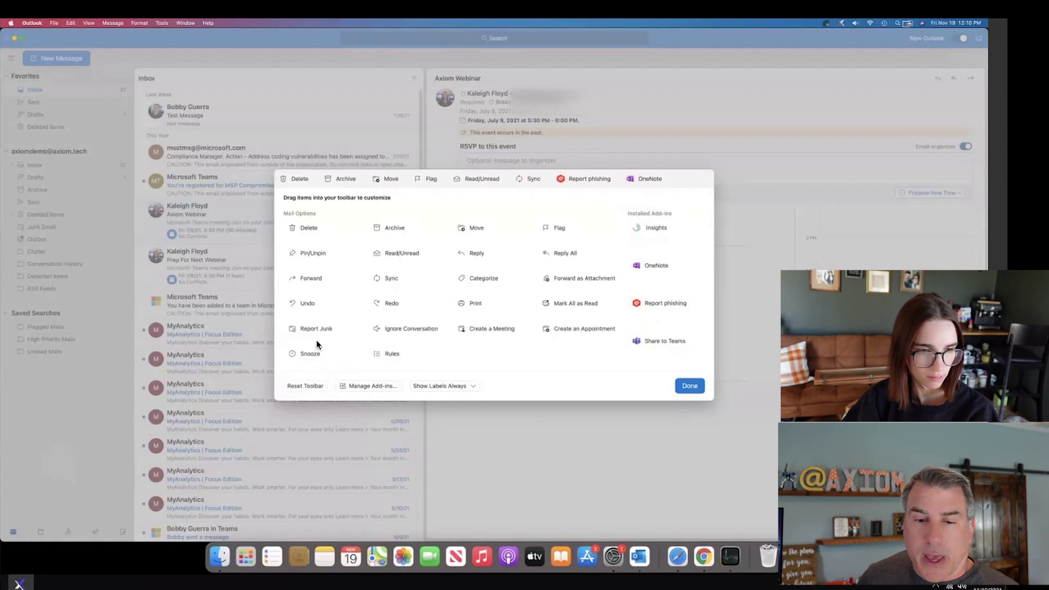
pyautogui.moveTo(310, 329); pyautogui.dragTo(677, 179)
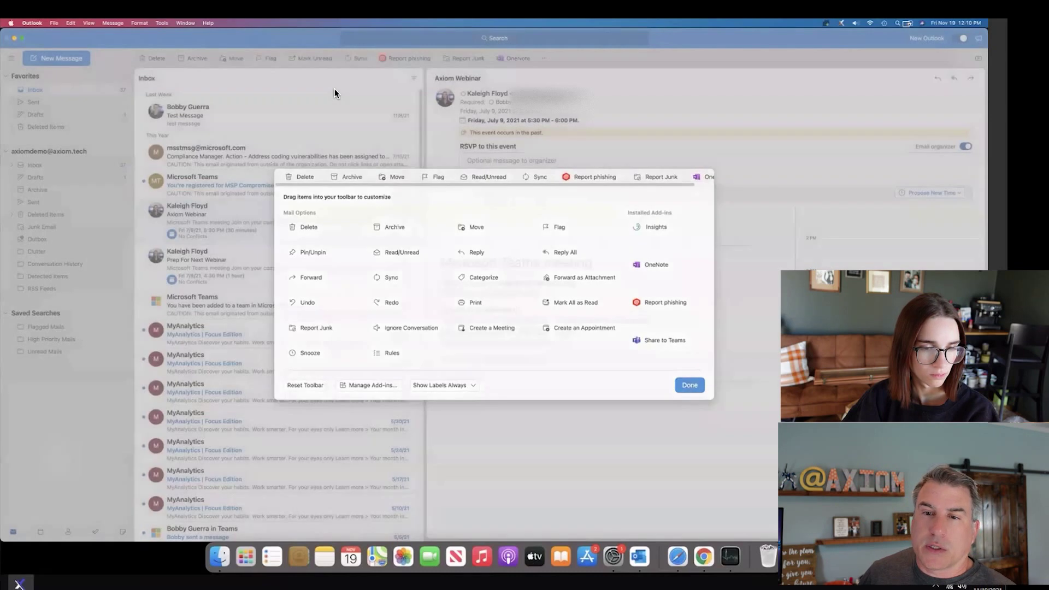
pyautogui.press('Return')
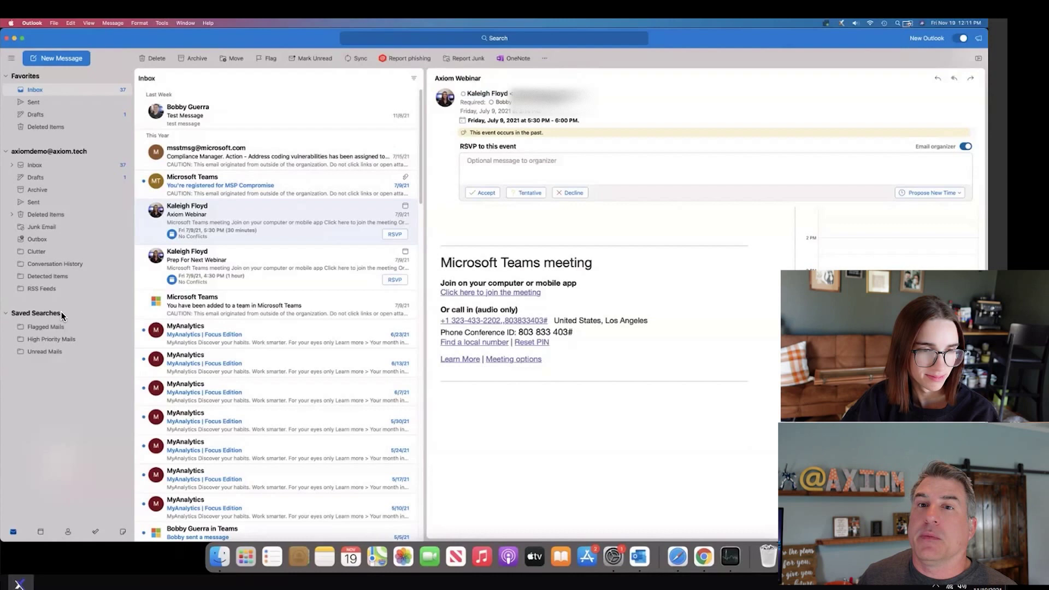
# Search the mailbox for 'cars' and keep the results as a saved search named 'Car search'
pyautogui.click(432, 34)
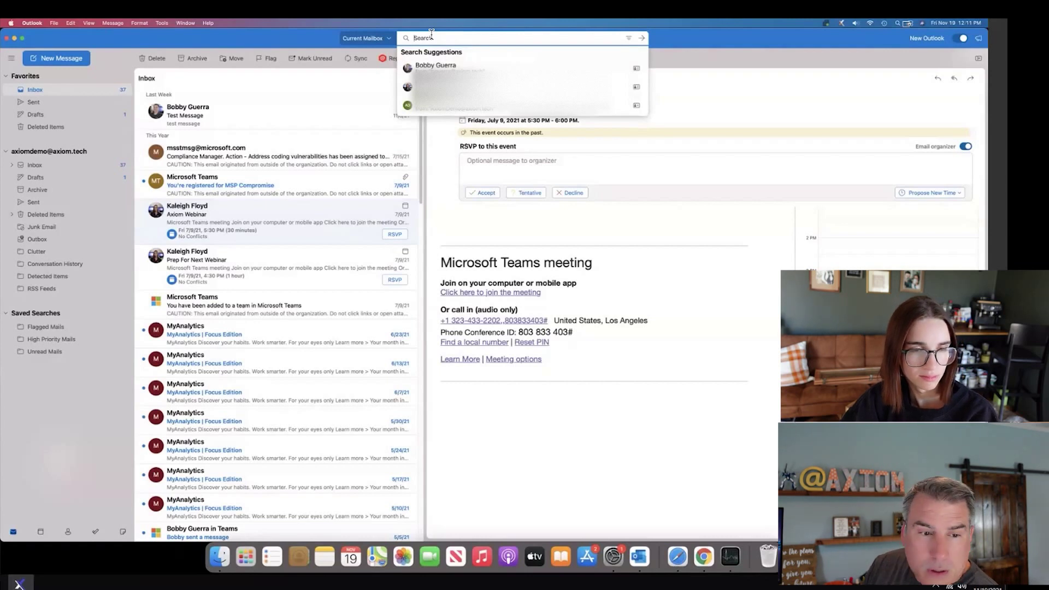
pyautogui.write('cars')
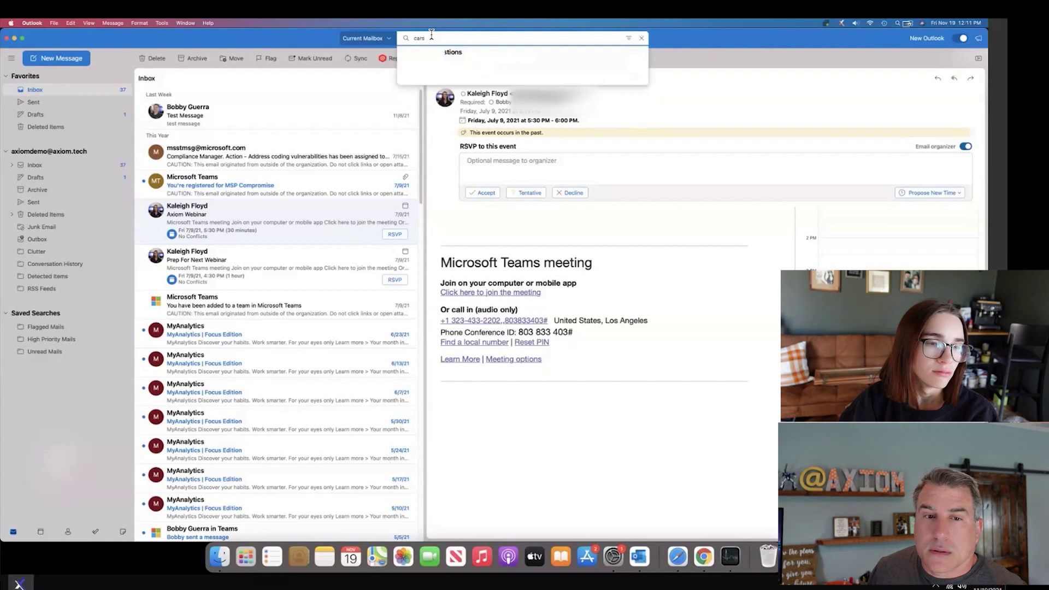
pyautogui.press('Return')
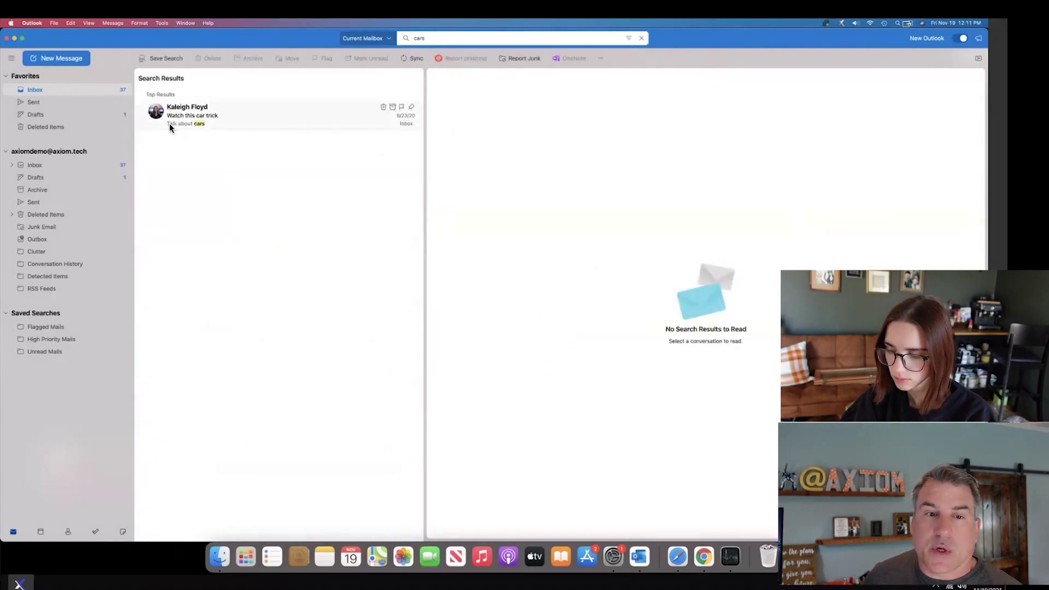
pyautogui.click(171, 58)
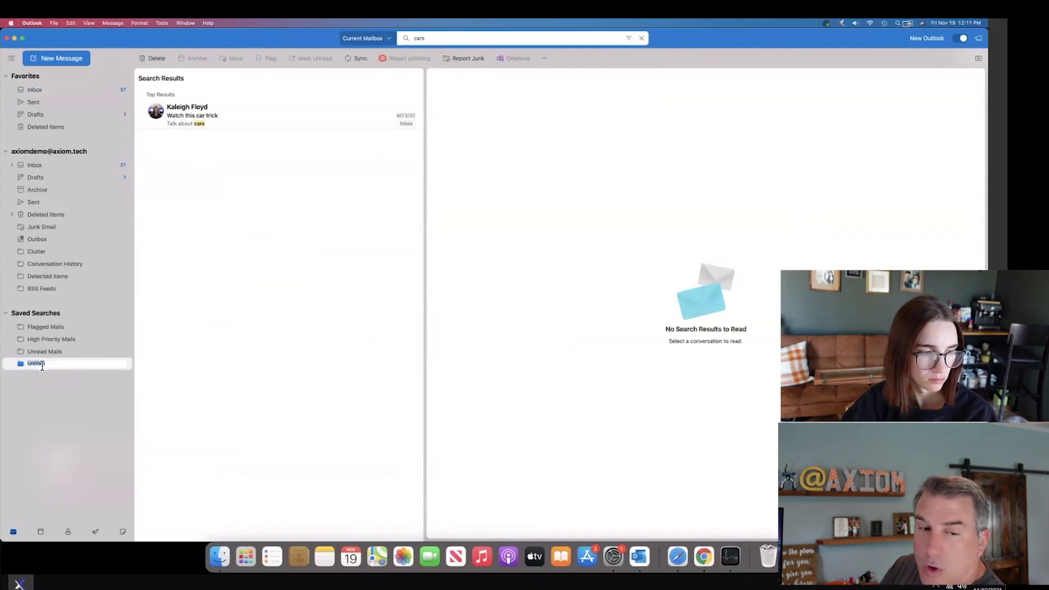
pyautogui.write('Car search')
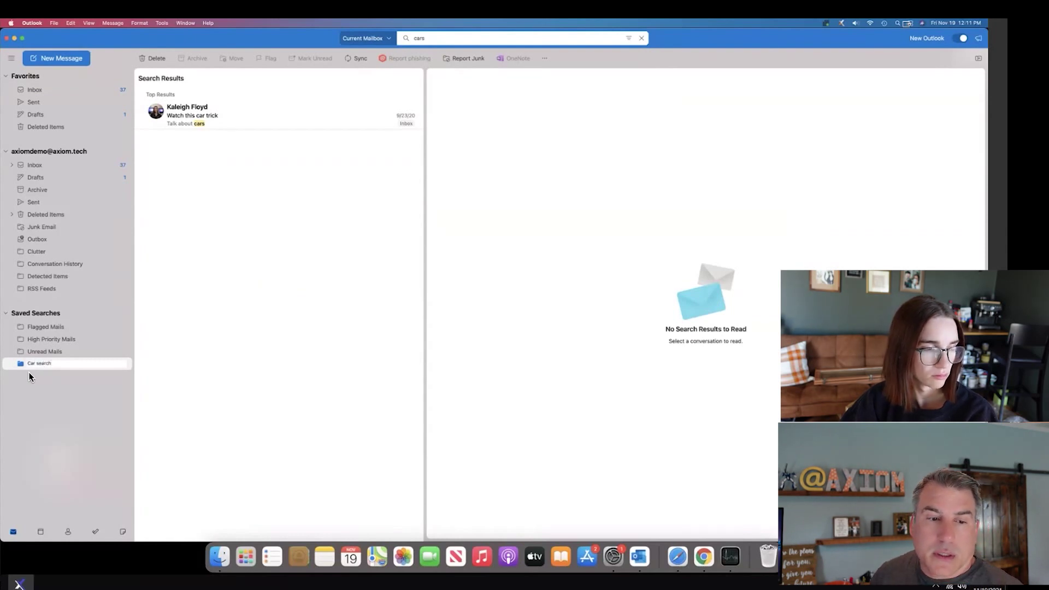
pyautogui.click(34, 392)
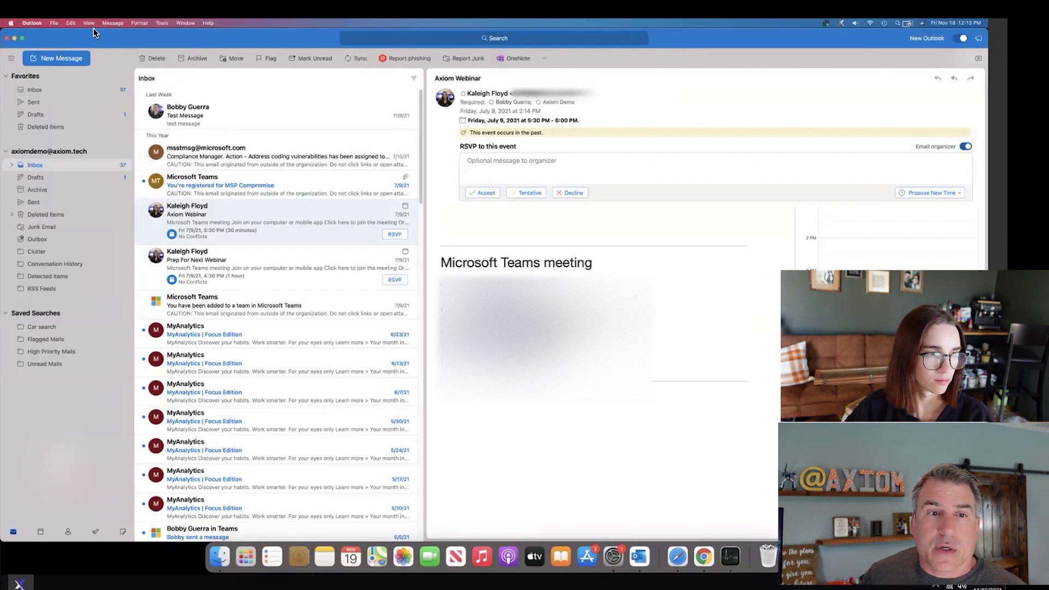
# Turn off message list previews and place the reading pane to the right of the list
pyautogui.click(90, 24)
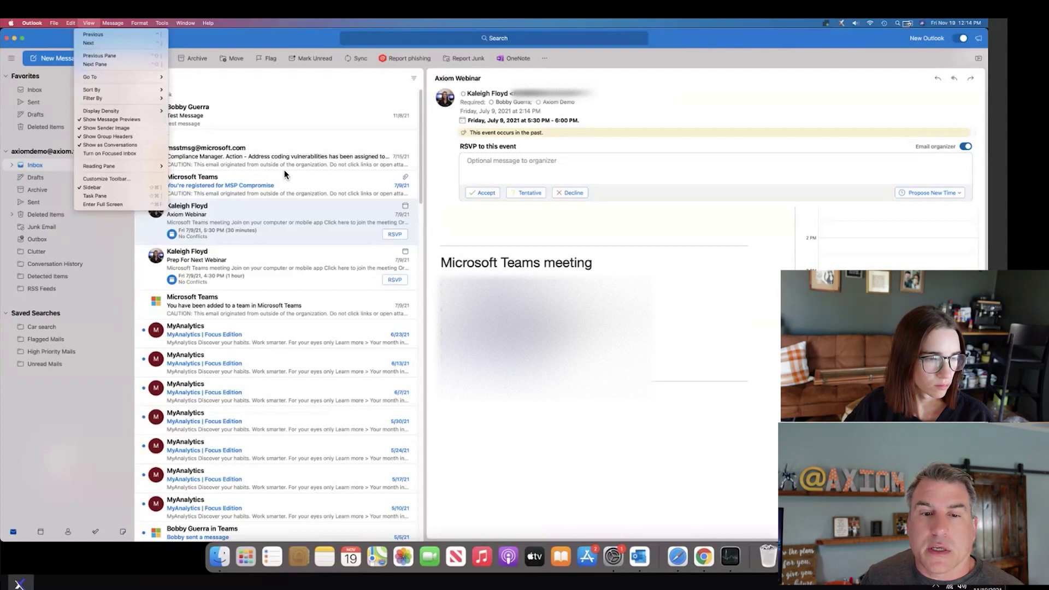
pyautogui.click(118, 123)
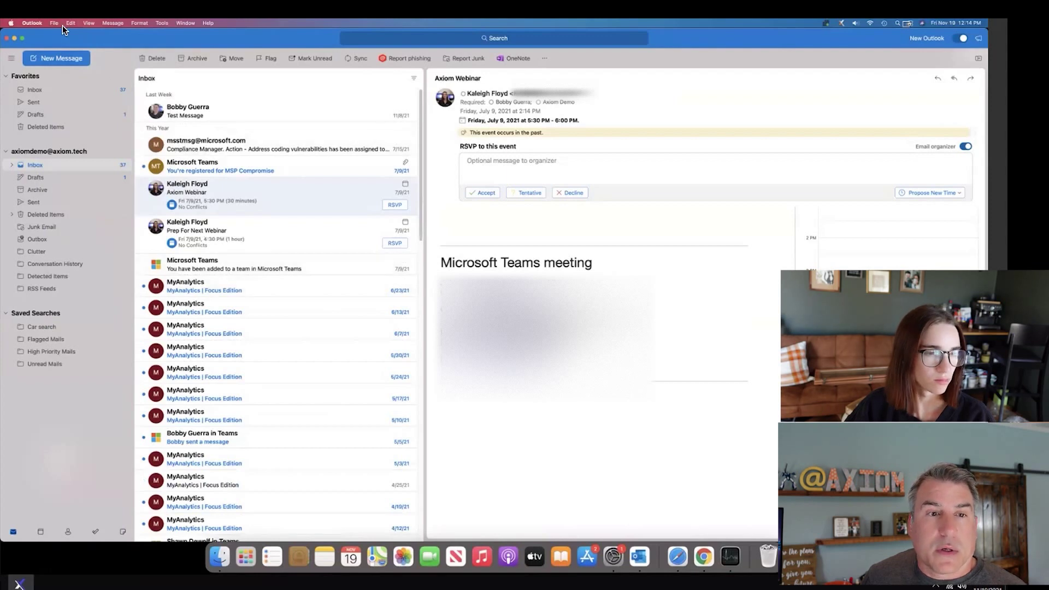
pyautogui.click(88, 25)
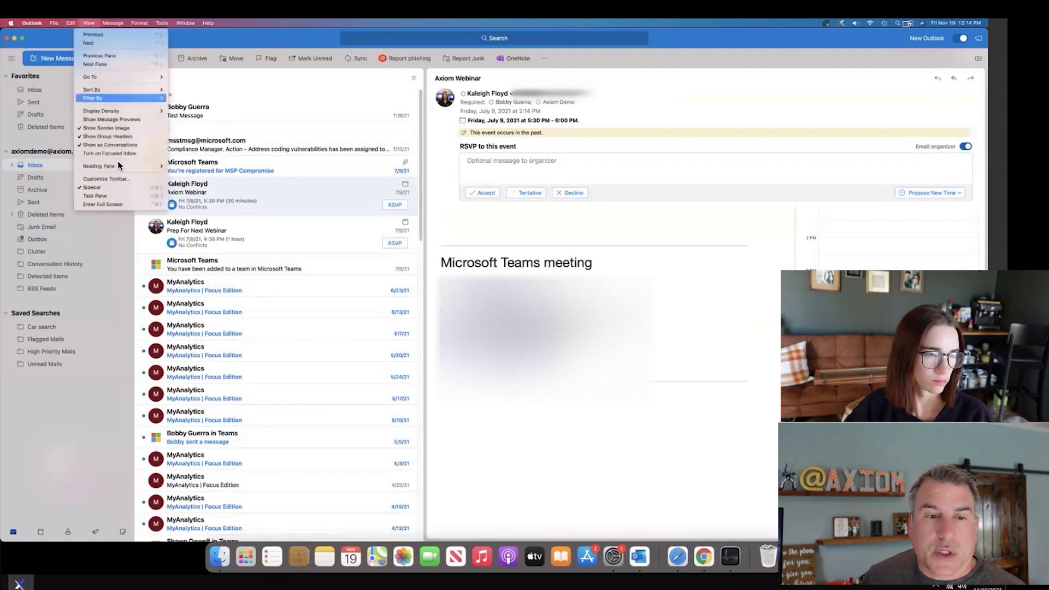
pyautogui.moveTo(143, 165)
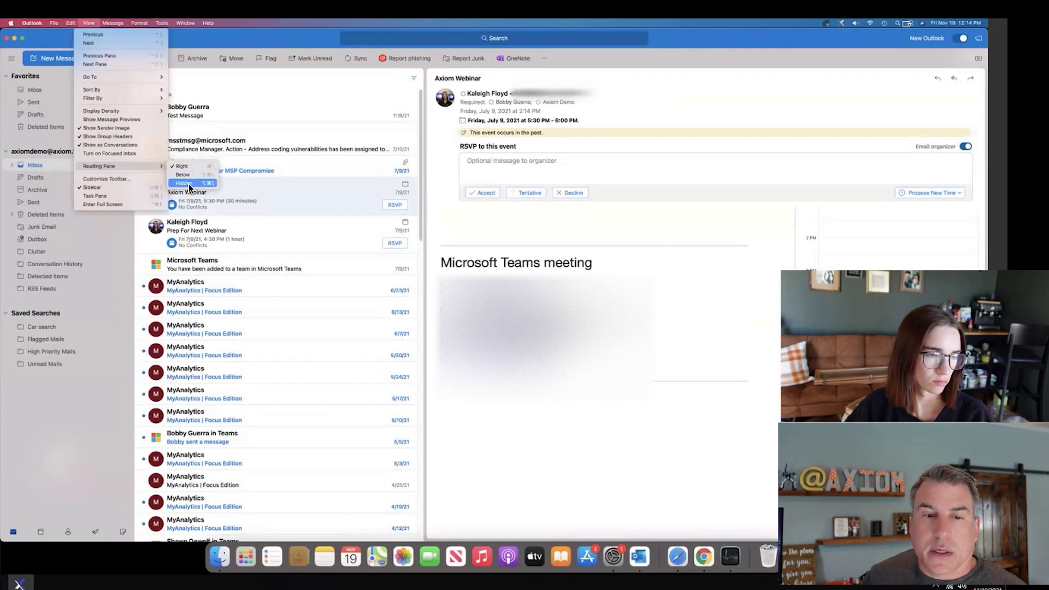
pyautogui.click(189, 183)
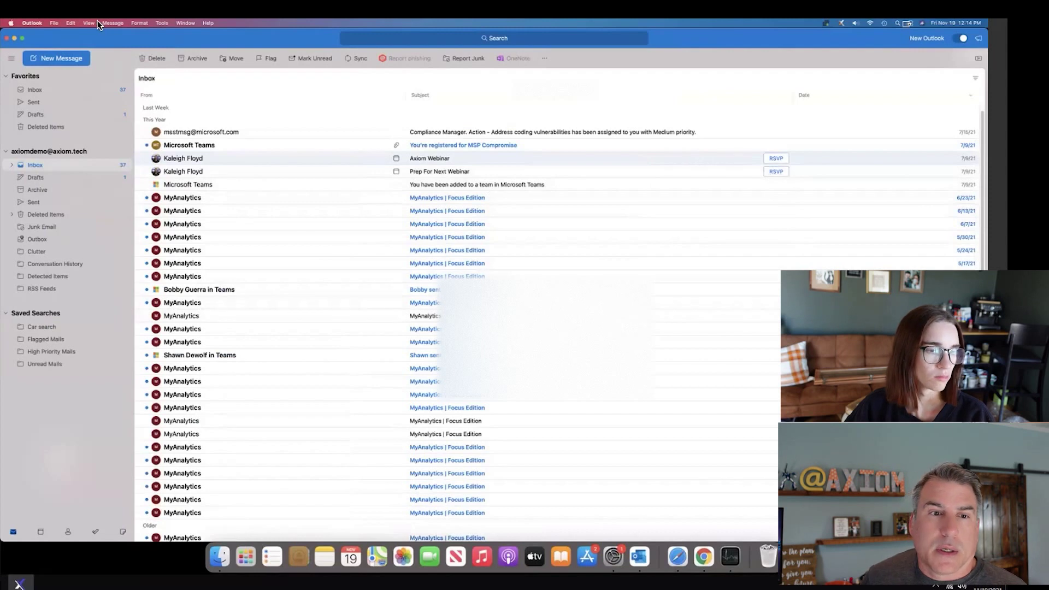
pyautogui.moveTo(93, 23)
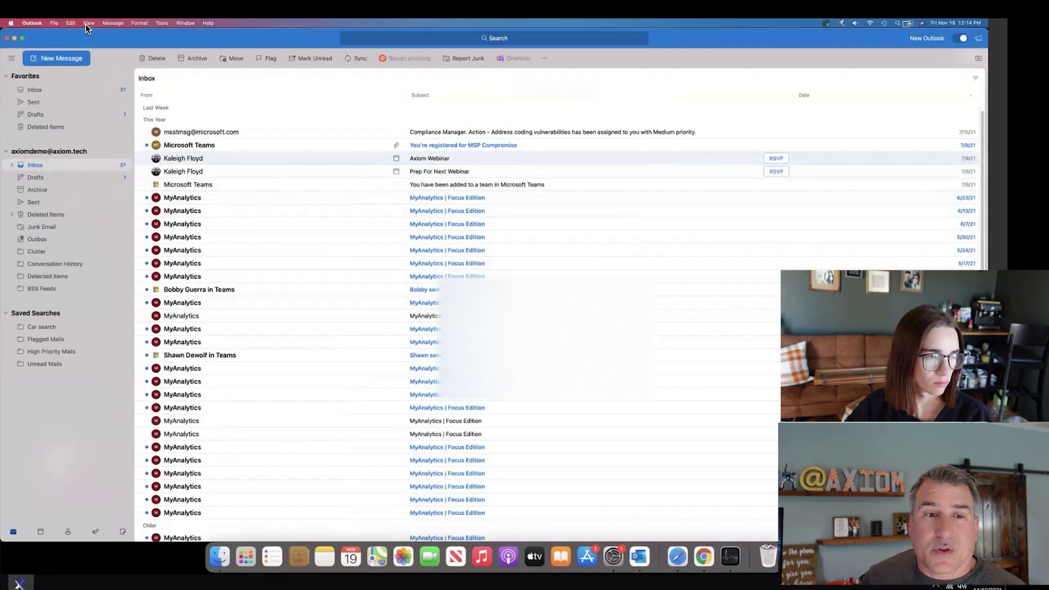
pyautogui.click(86, 24)
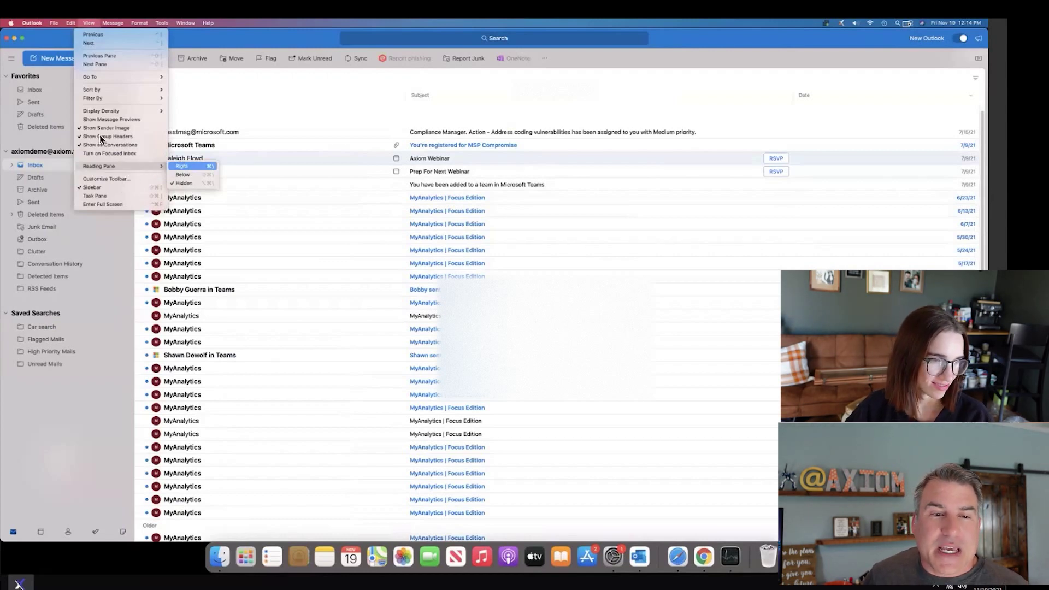
pyautogui.press('Return')
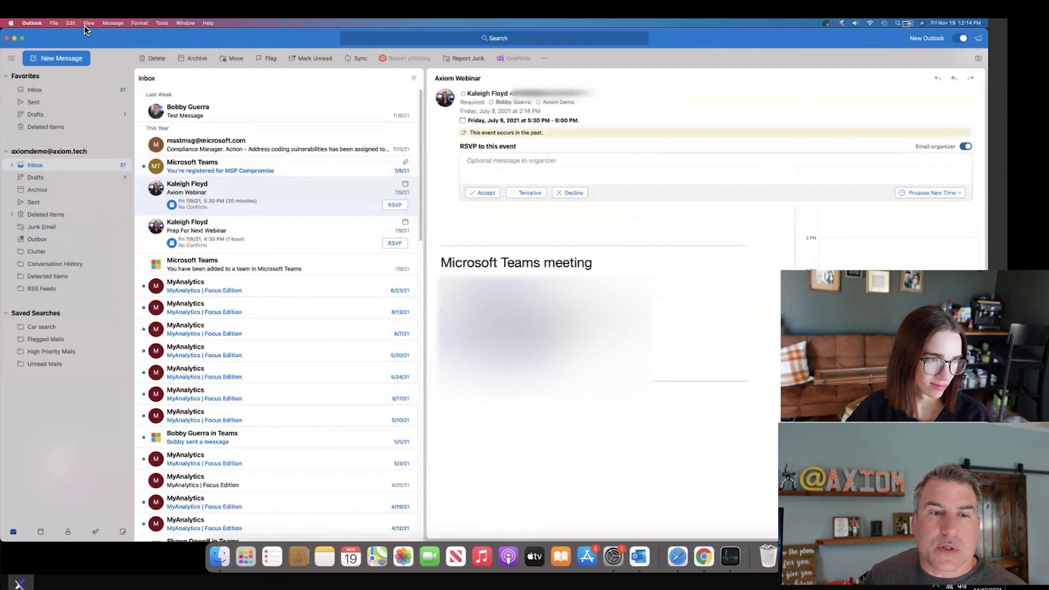
# Switch the message list display density to Compact, then to Roomy
pyautogui.click(85, 25)
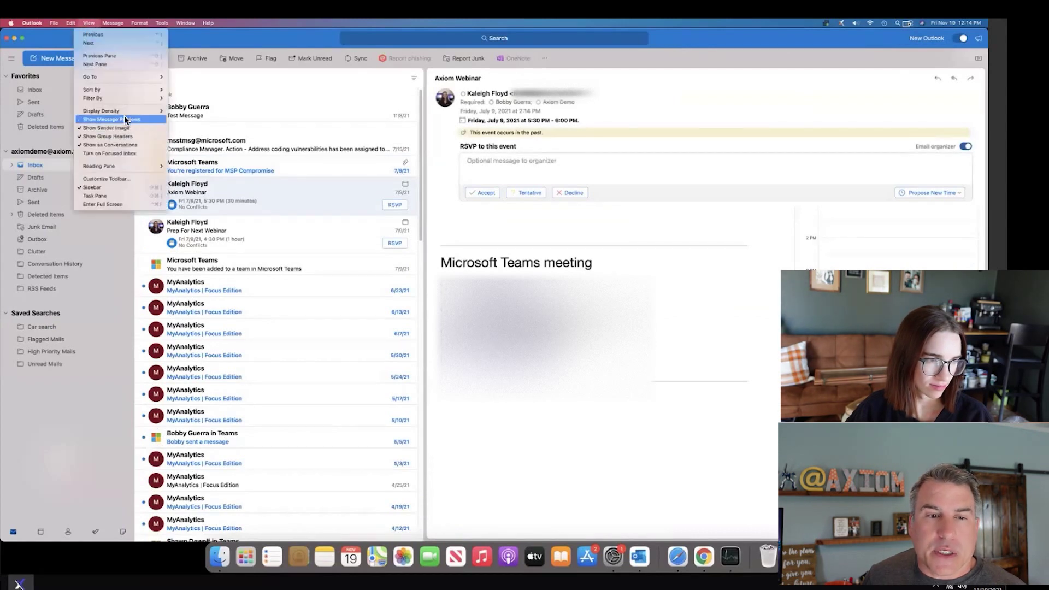
pyautogui.moveTo(130, 113)
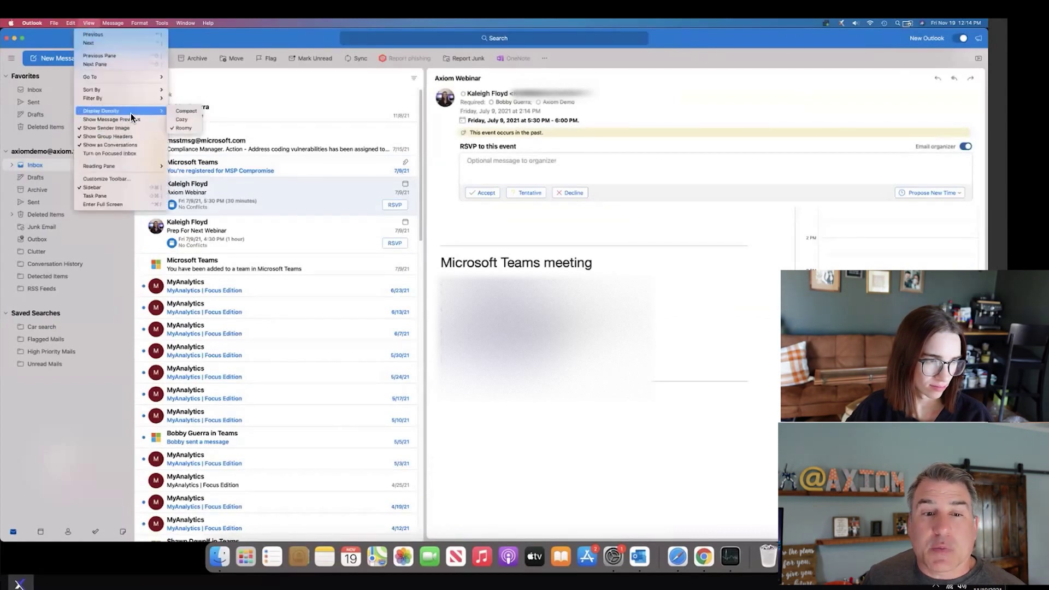
pyautogui.click(192, 113)
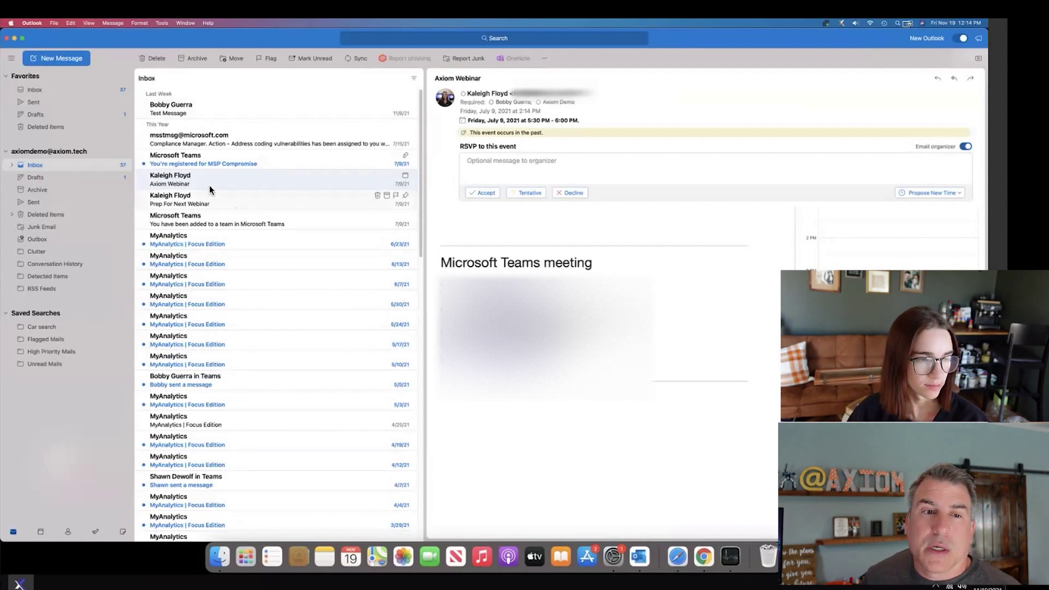
pyautogui.click(89, 23)
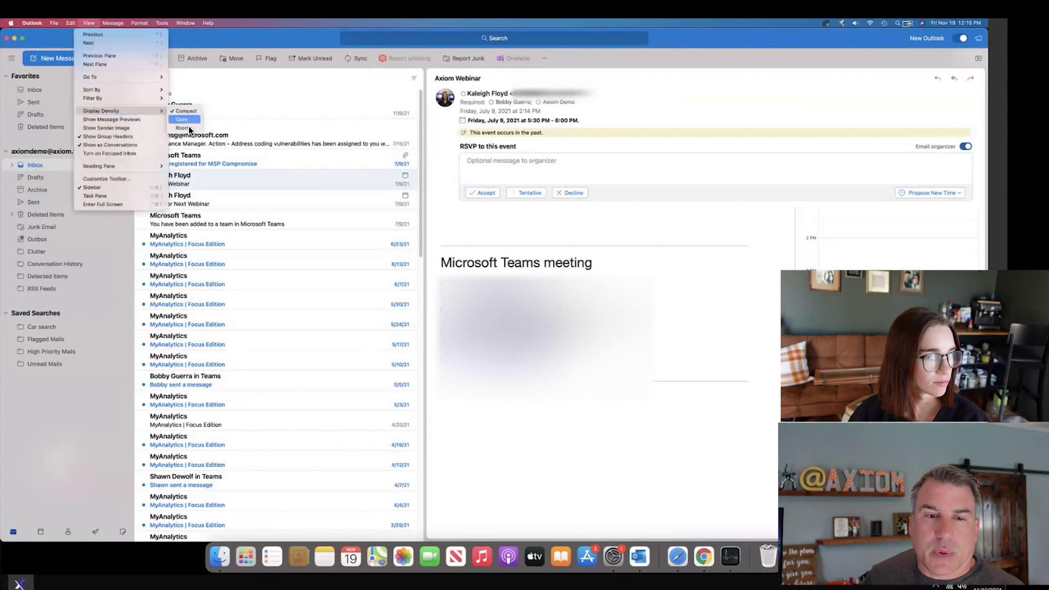
pyautogui.click(189, 127)
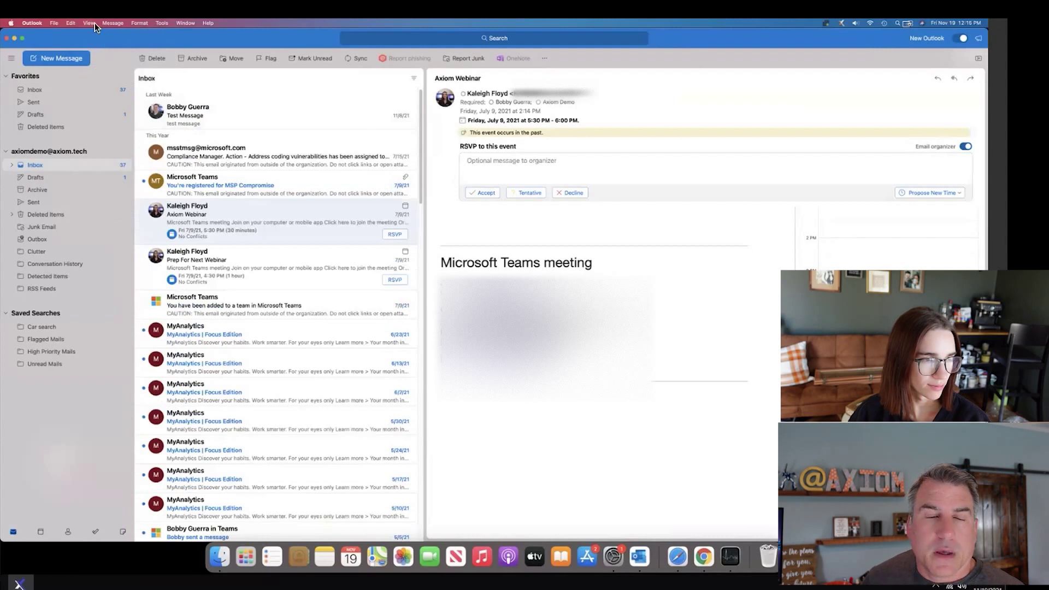
pyautogui.click(89, 22)
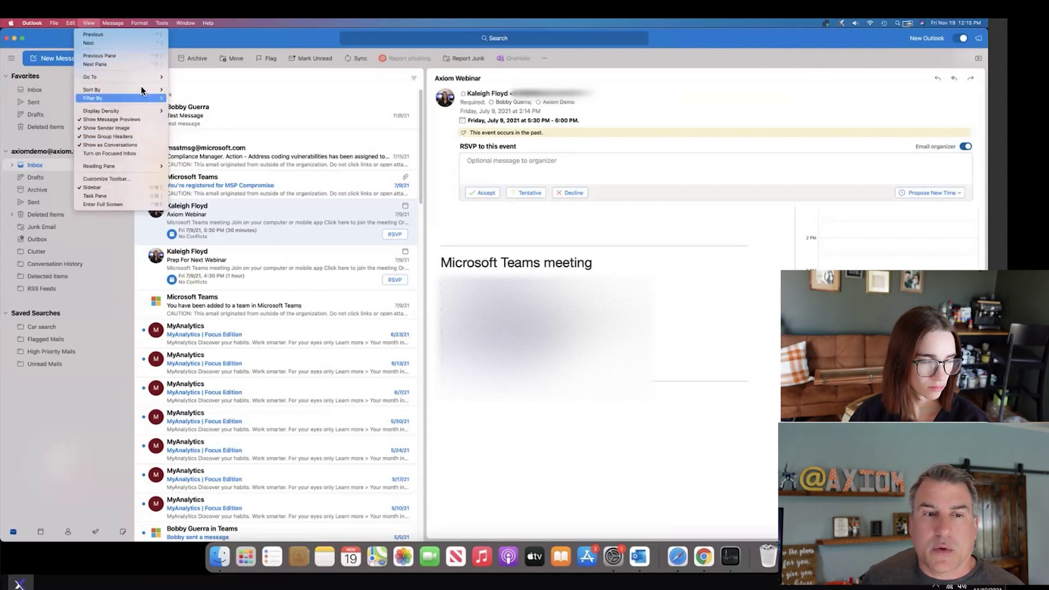
pyautogui.click(158, 62)
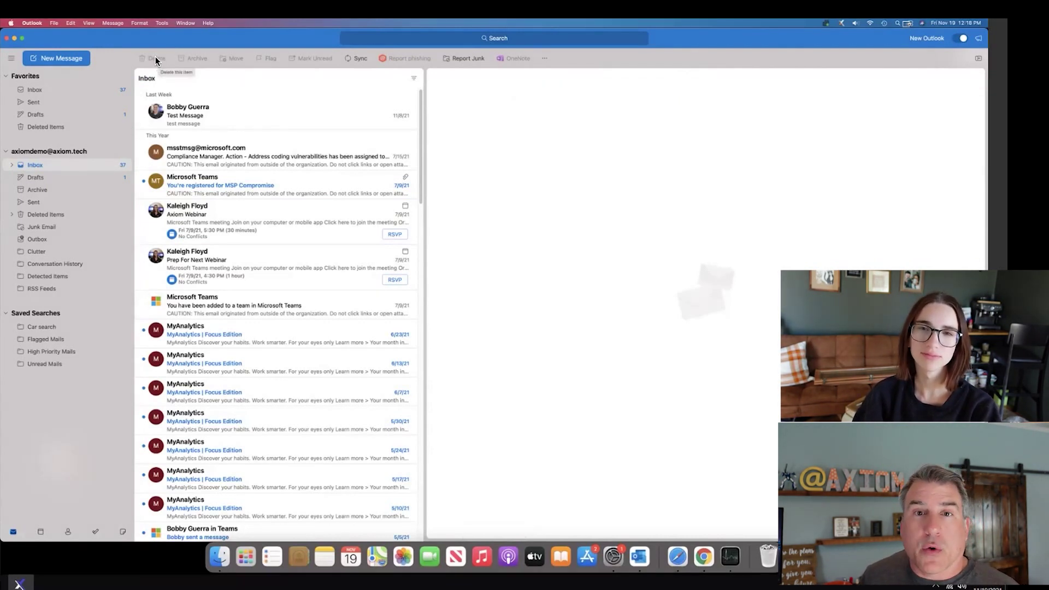
# Glance at Outlook Preferences, then start a new message with the Axiom Demo Signature and list signatures
pyautogui.click(33, 24)
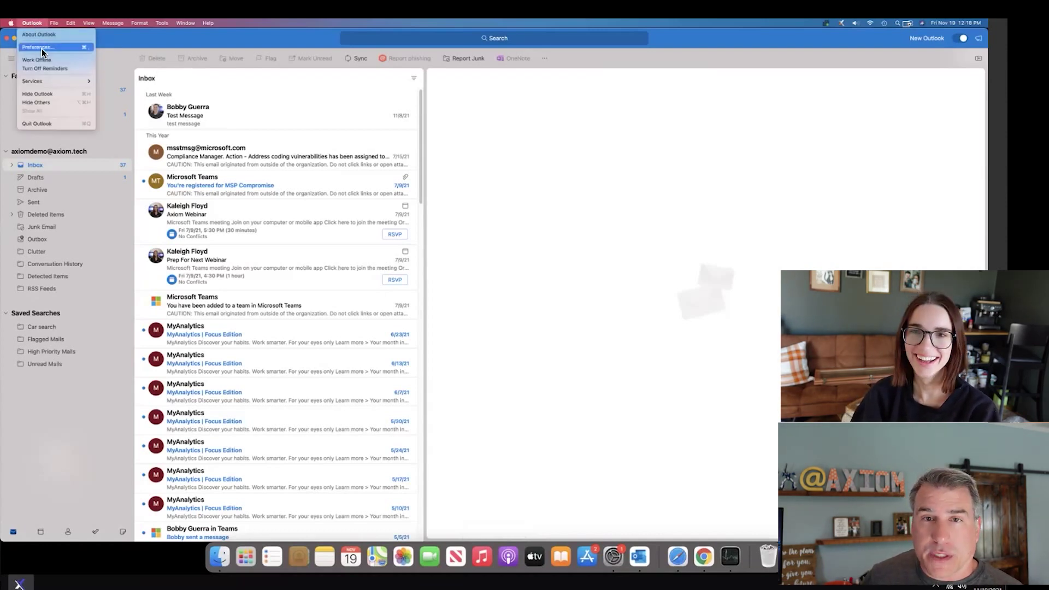
pyautogui.click(41, 48)
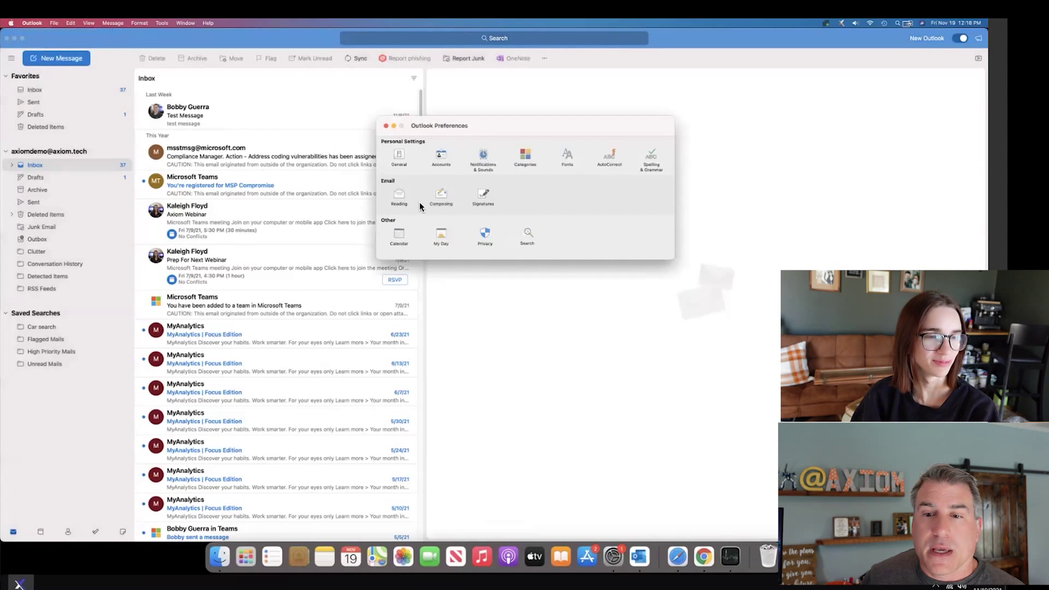
pyautogui.click(386, 126)
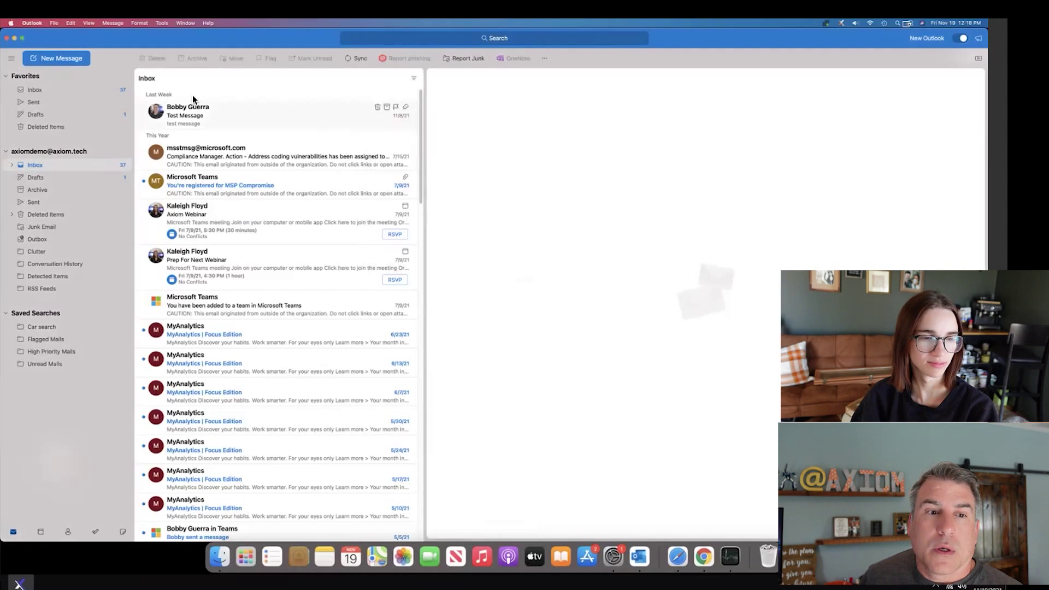
pyautogui.click(67, 60)
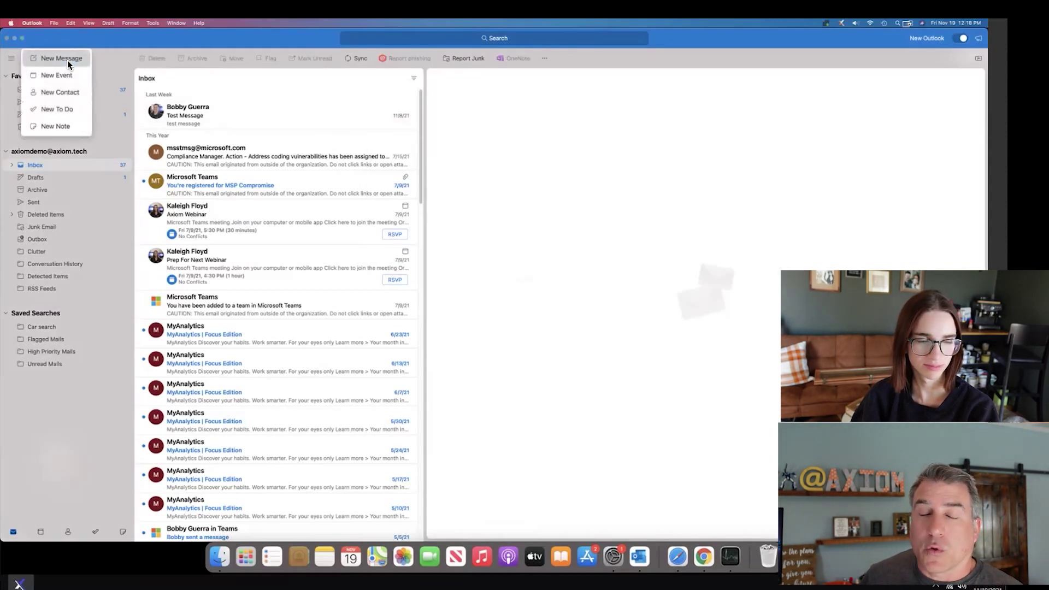
pyautogui.click(589, 194)
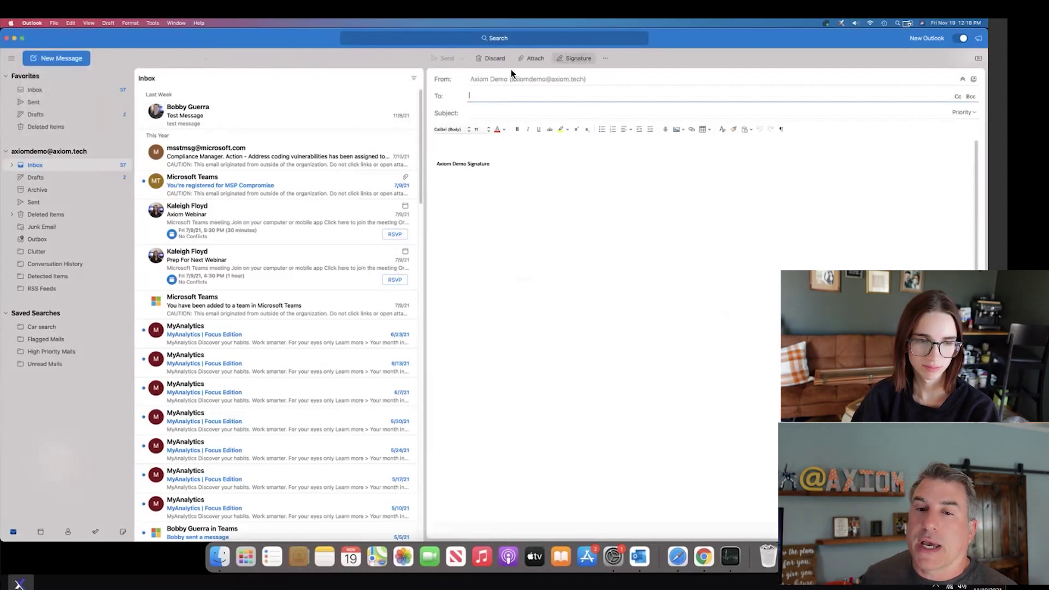
pyautogui.click(580, 60)
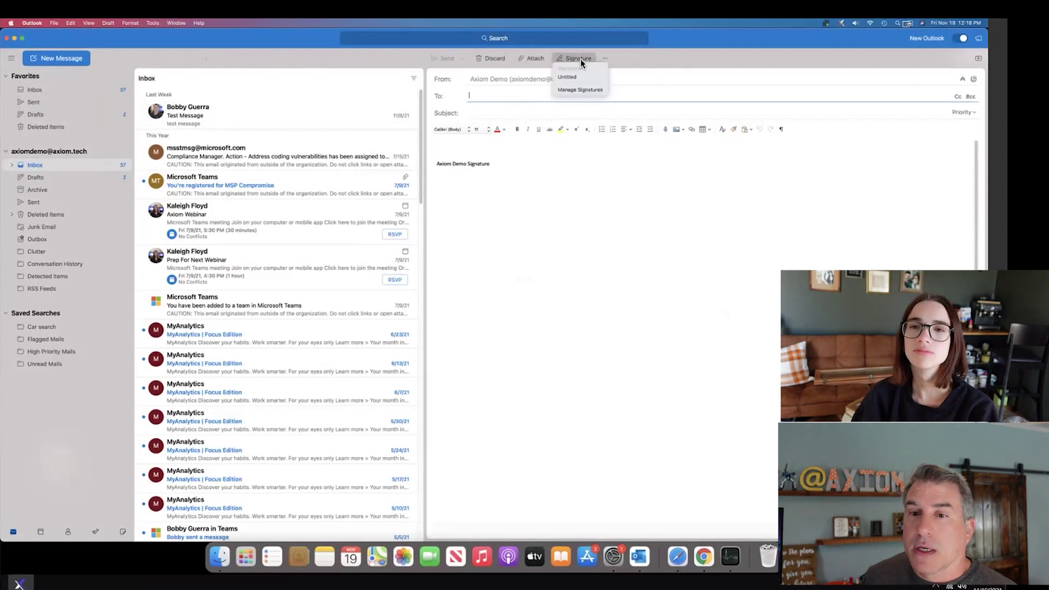
# Choose Manage Signatures to view the Untitled signature and its Axiom Demo Signature preview
pyautogui.click(582, 90)
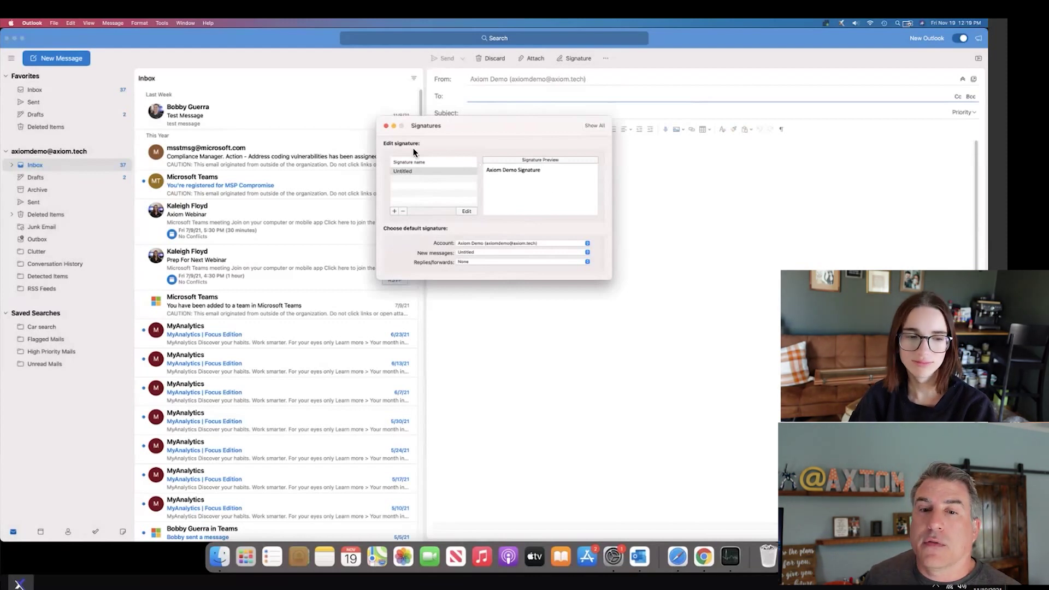
# Close the Signatures window
pyautogui.click(386, 126)
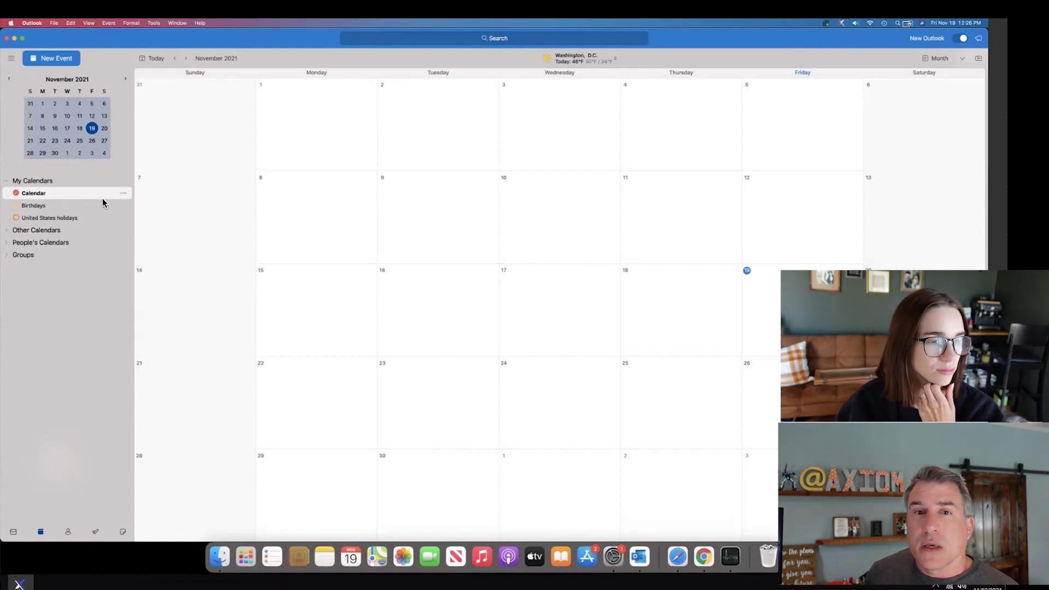
# Share the main Calendar with the colleague, giving them Can edit permission
pyautogui.click(120, 194)
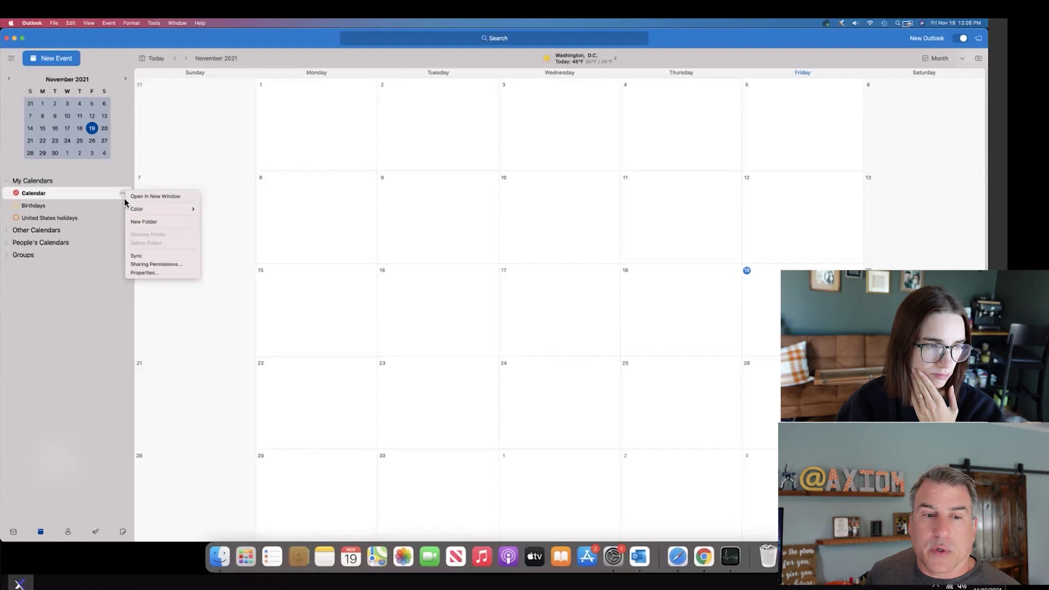
pyautogui.click(157, 264)
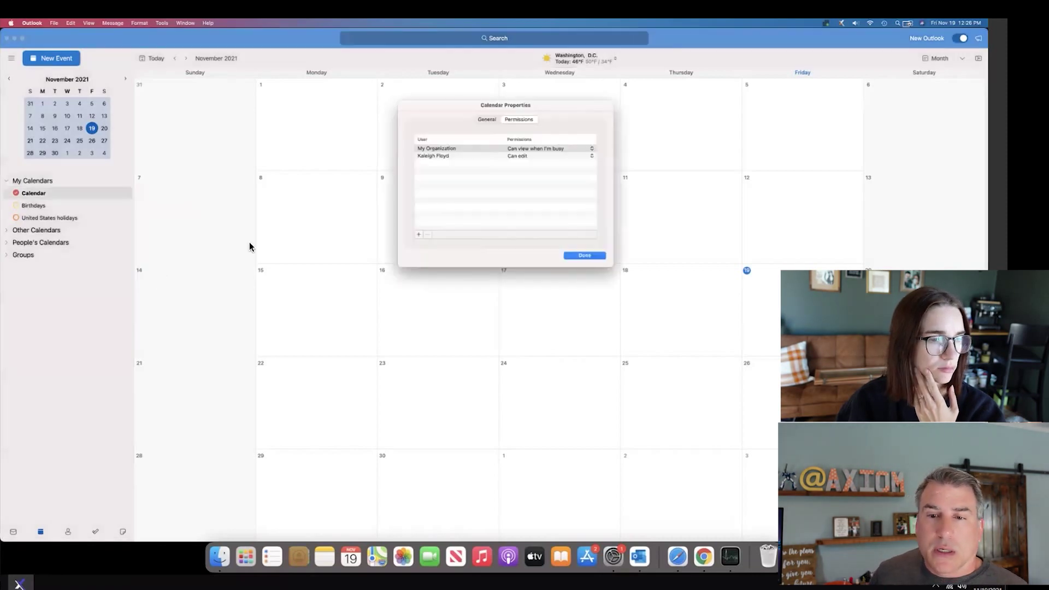
pyautogui.click(419, 234)
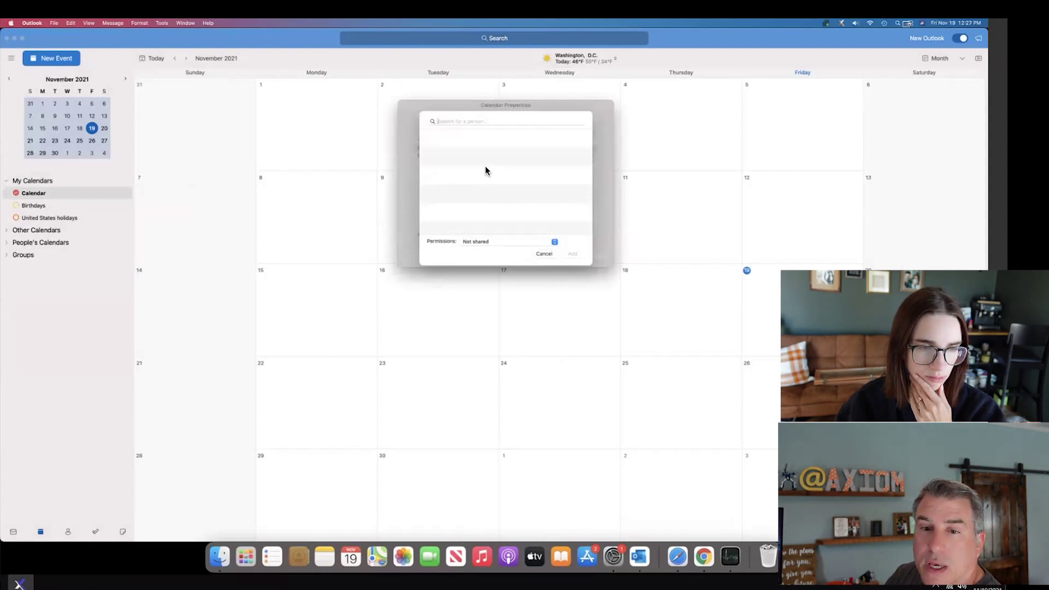
pyautogui.write('Kal')
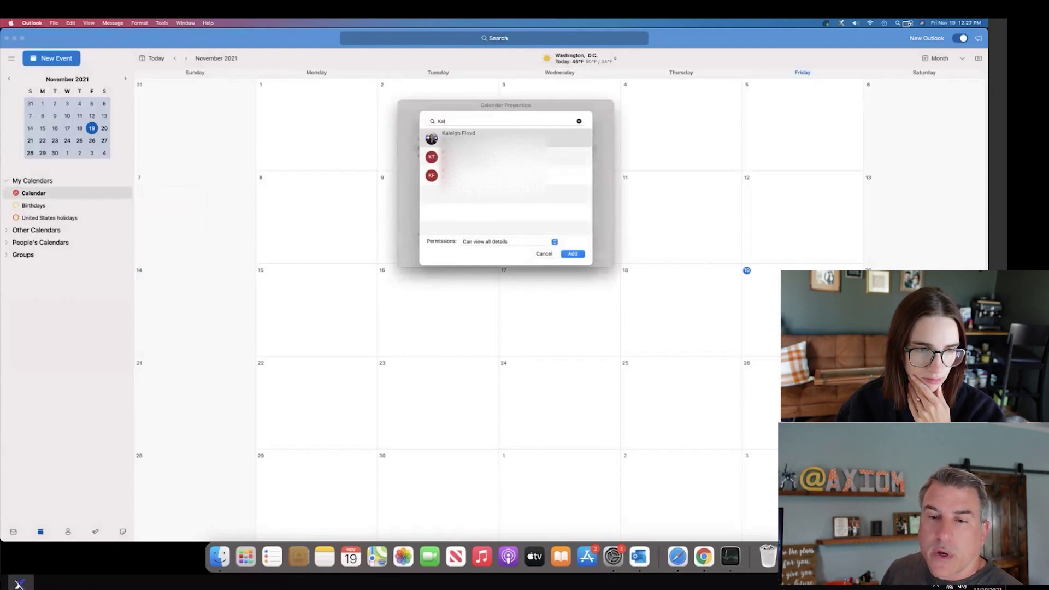
pyautogui.press('Down')
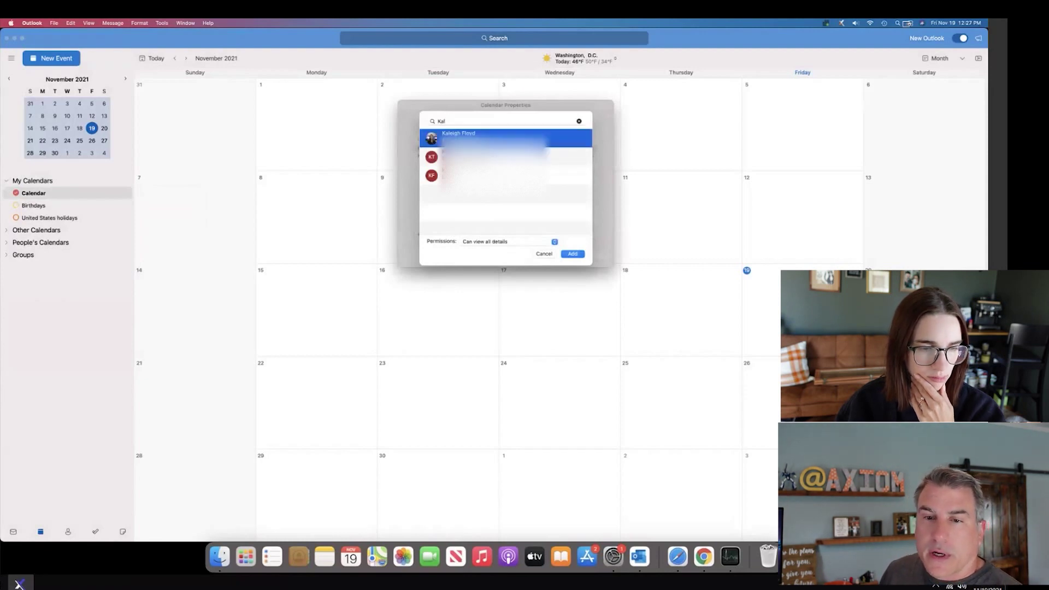
pyautogui.click(554, 242)
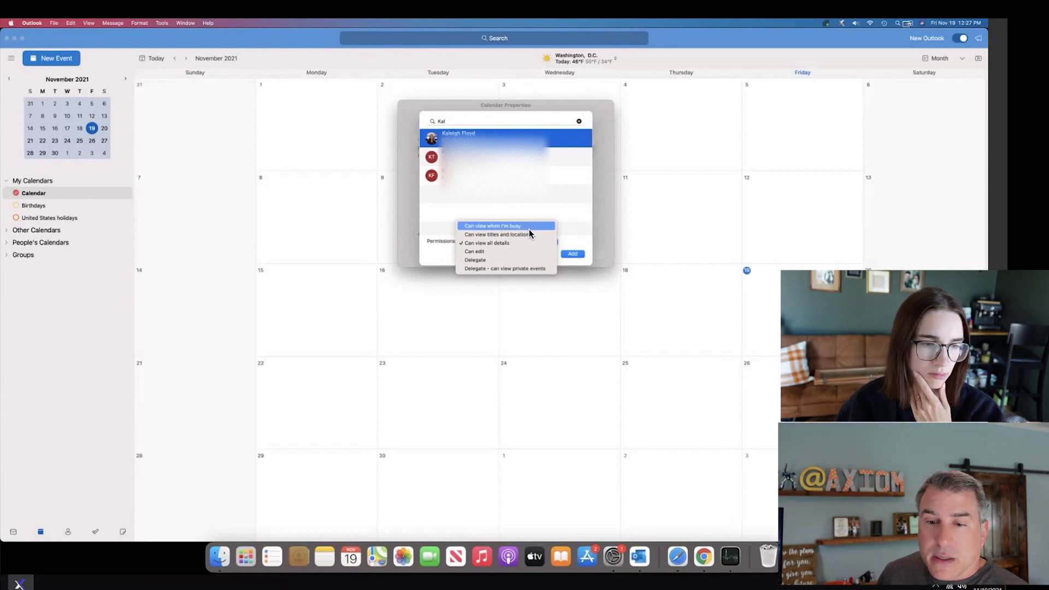
pyautogui.click(497, 253)
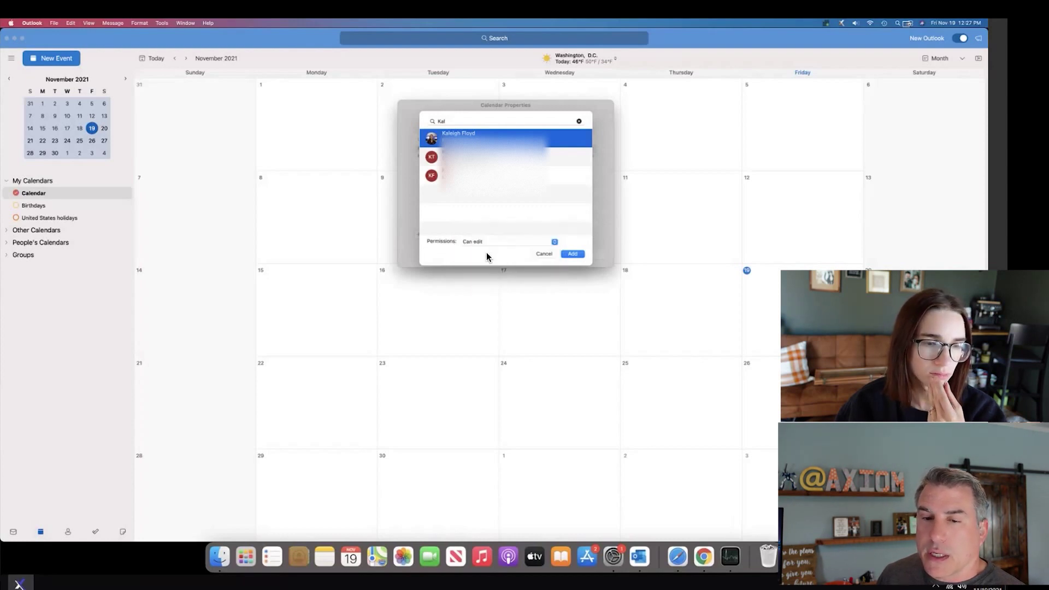
pyautogui.click(578, 254)
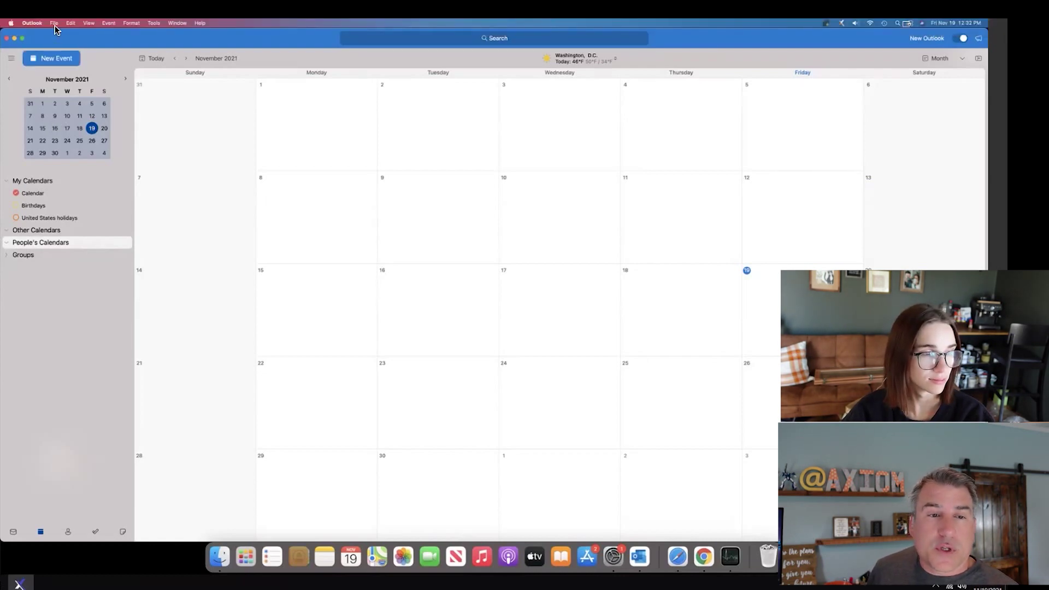
# Find the colleague by name and open their shared calendar
pyautogui.click(54, 25)
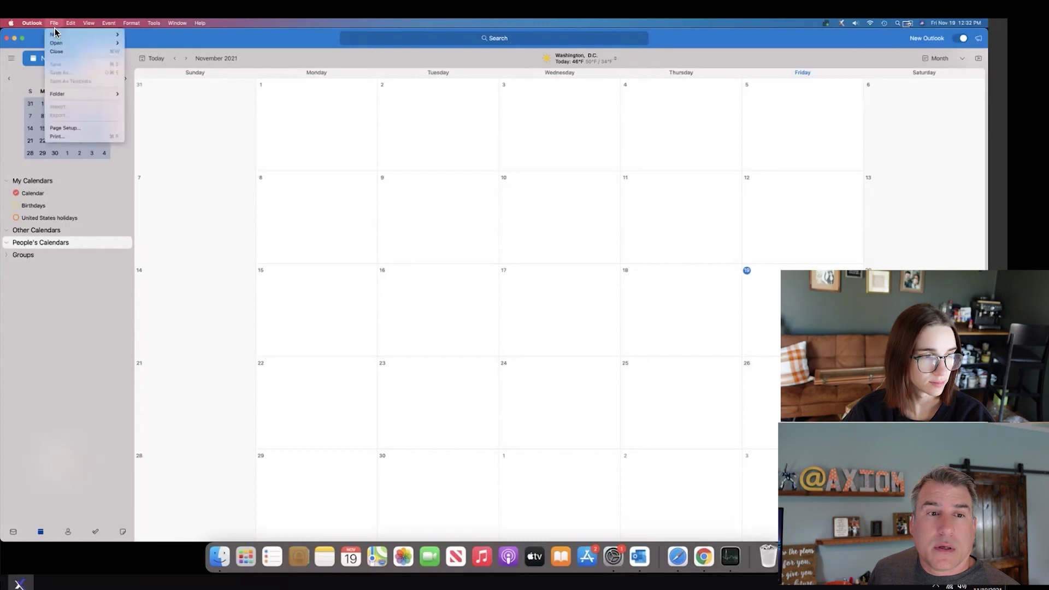
pyautogui.moveTo(67, 45)
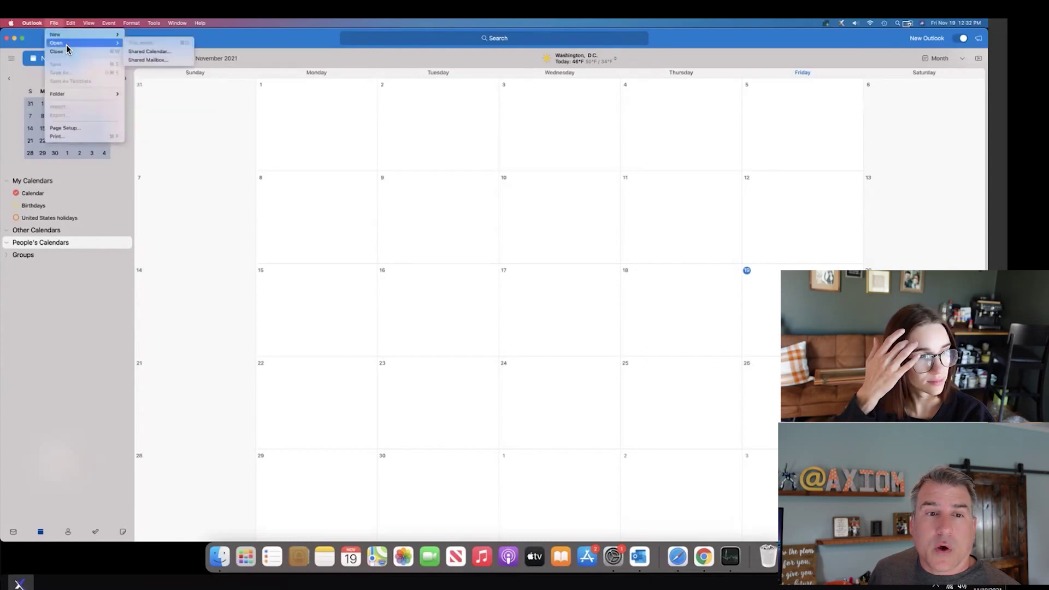
pyautogui.click(154, 53)
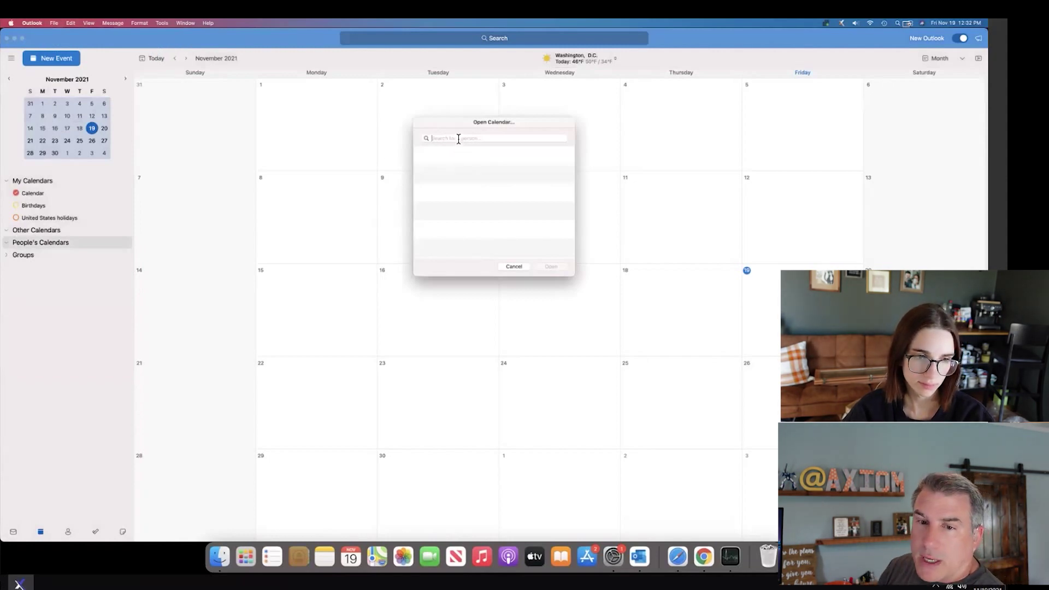
pyautogui.write('ka')
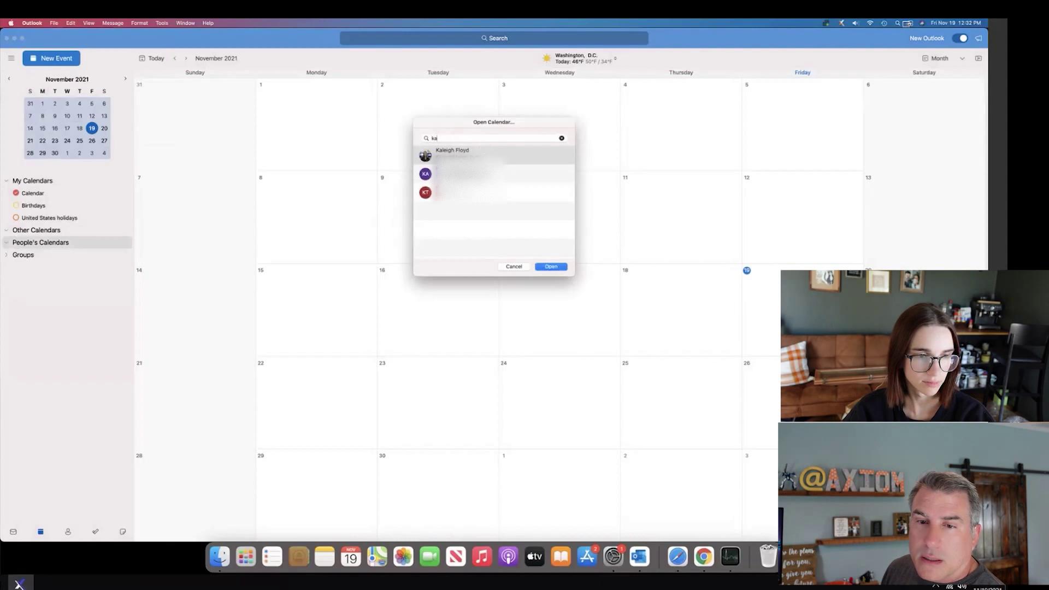
pyautogui.click(464, 154)
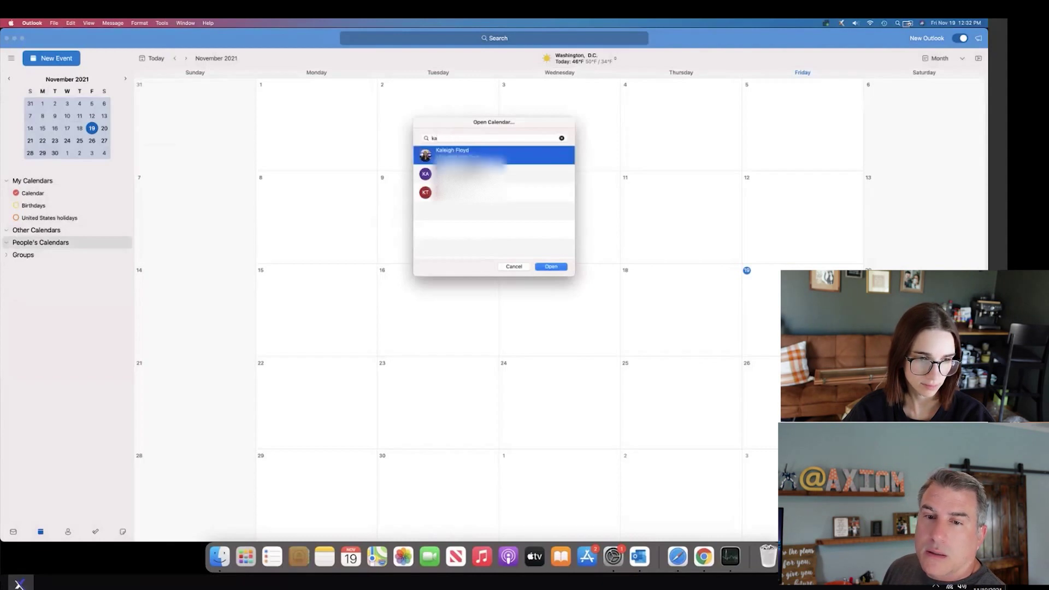
pyautogui.click(555, 267)
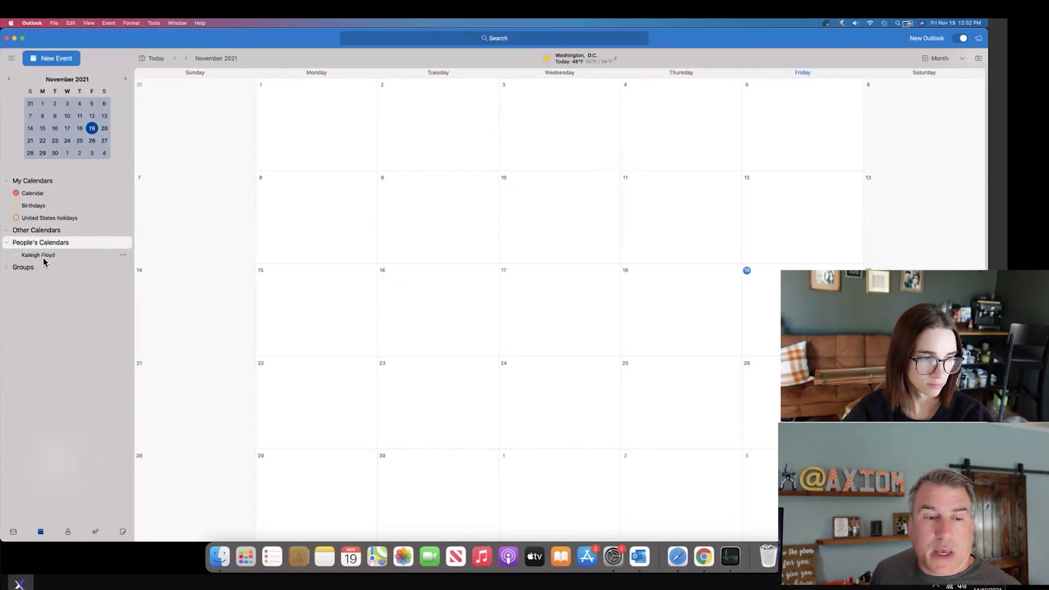
# Display the colleague's calendar from People's Calendars in the November 2021 month view
pyautogui.click(58, 255)
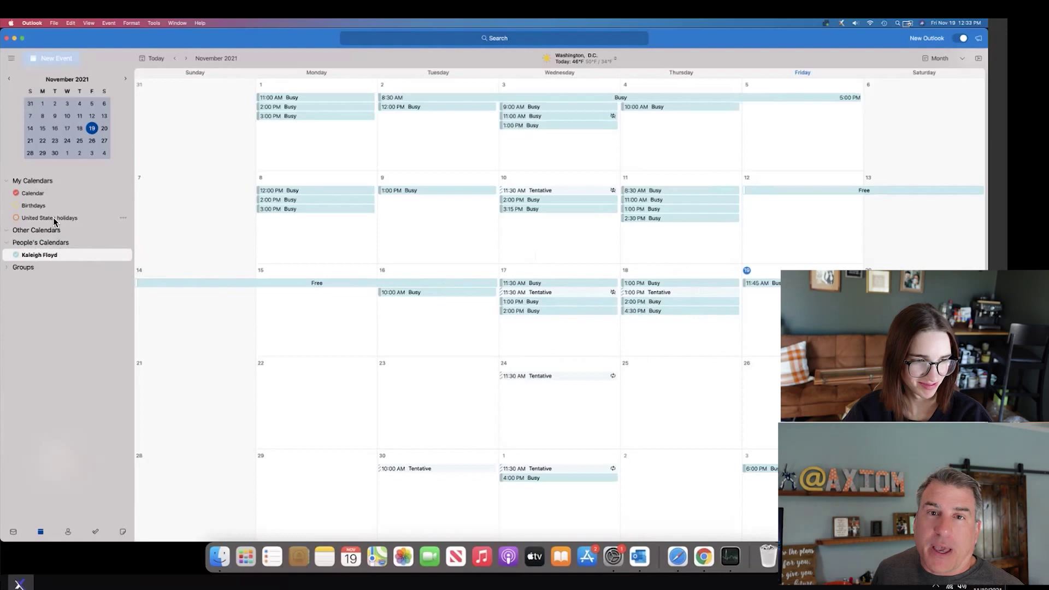
pyautogui.moveTo(190, 19)
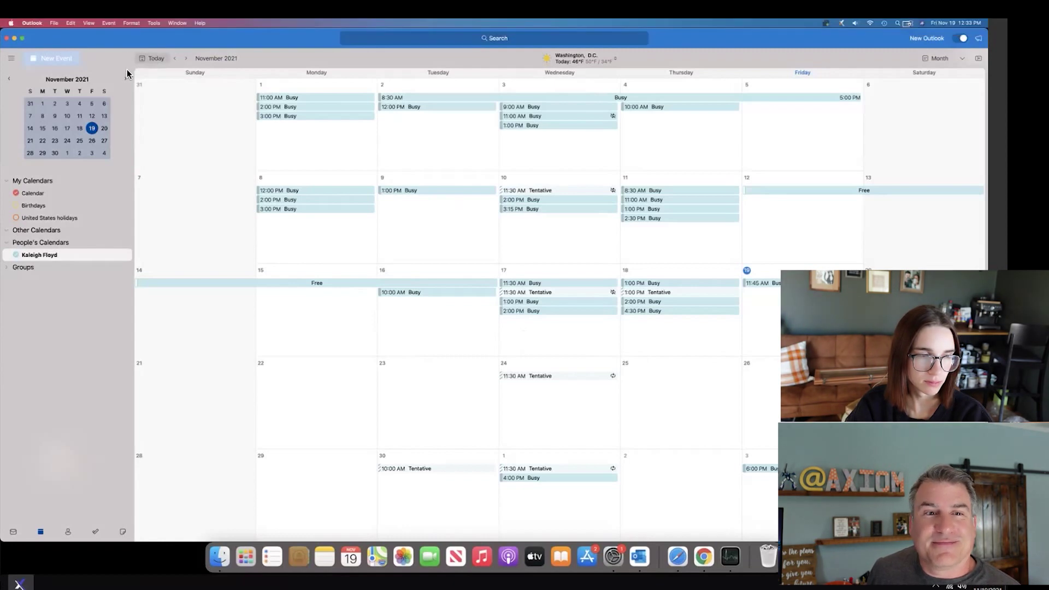
# Turn on automatic replies for 11/19/2021–11/20/2021, sending outside replies only to my contacts
pyautogui.click(153, 22)
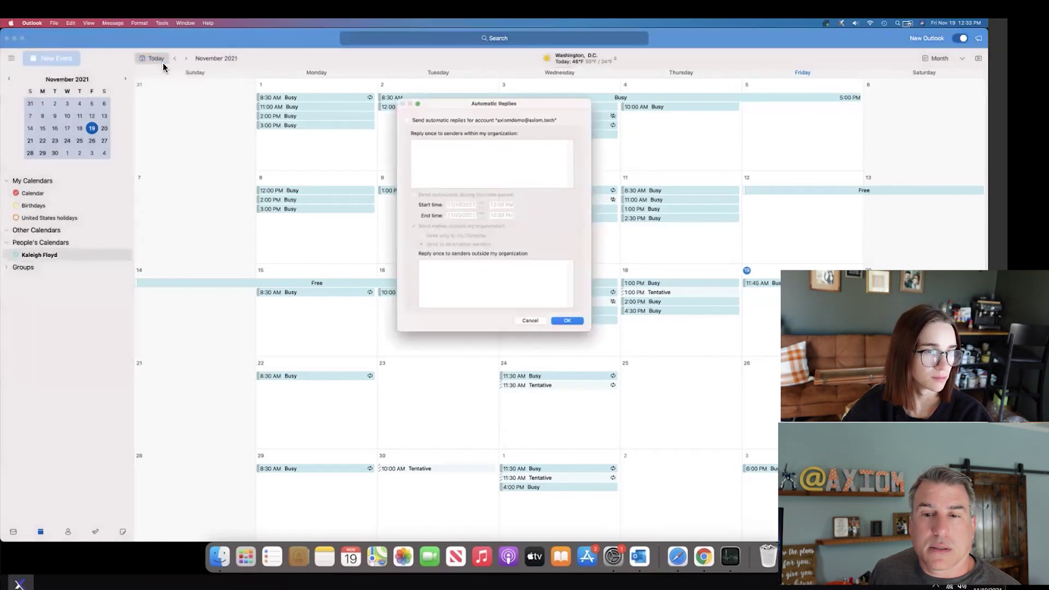
pyautogui.click(411, 121)
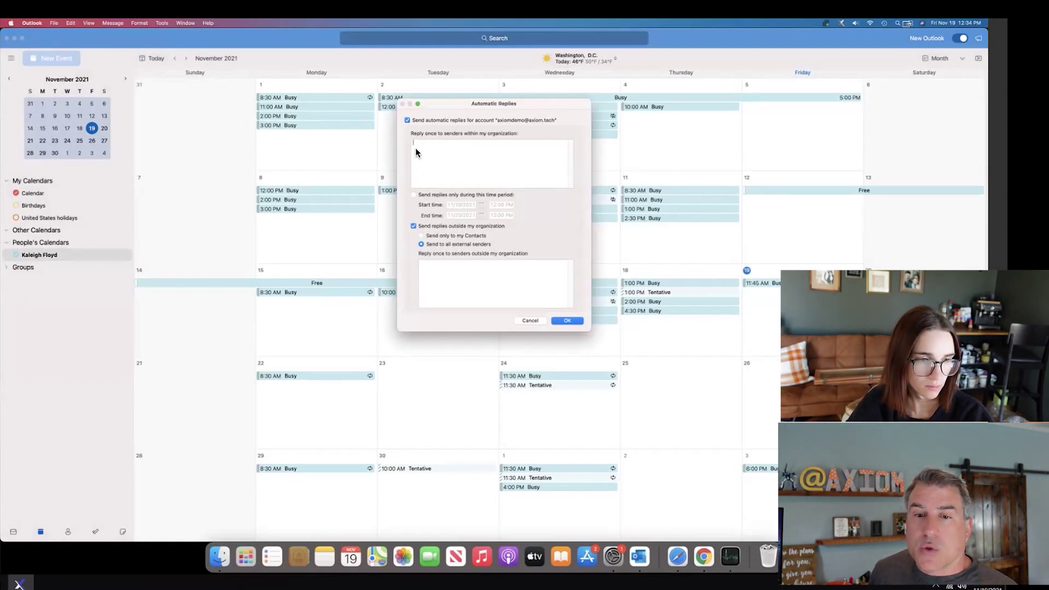
pyautogui.click(414, 195)
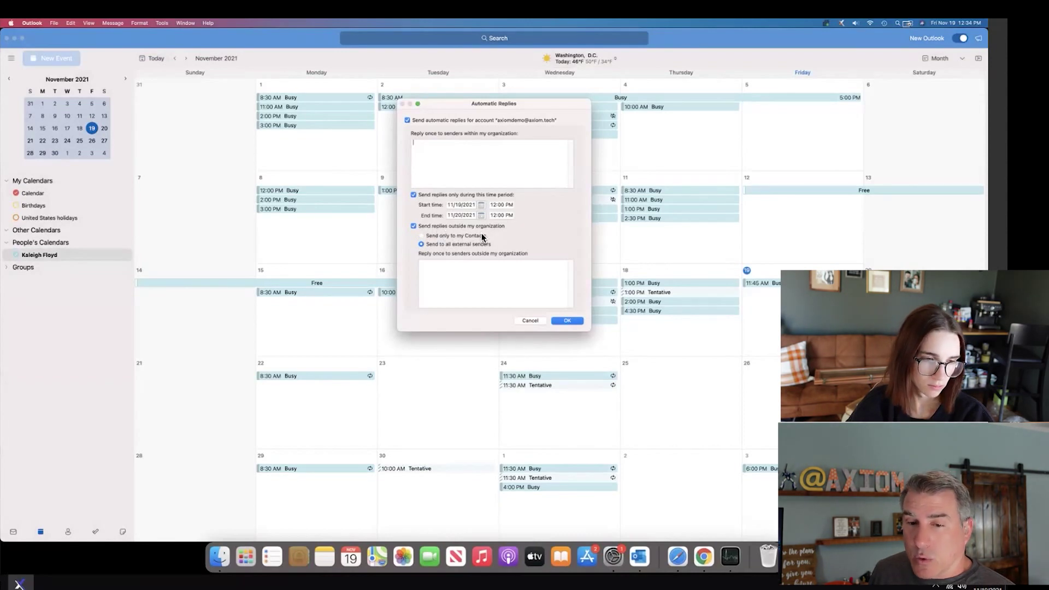
pyautogui.click(424, 236)
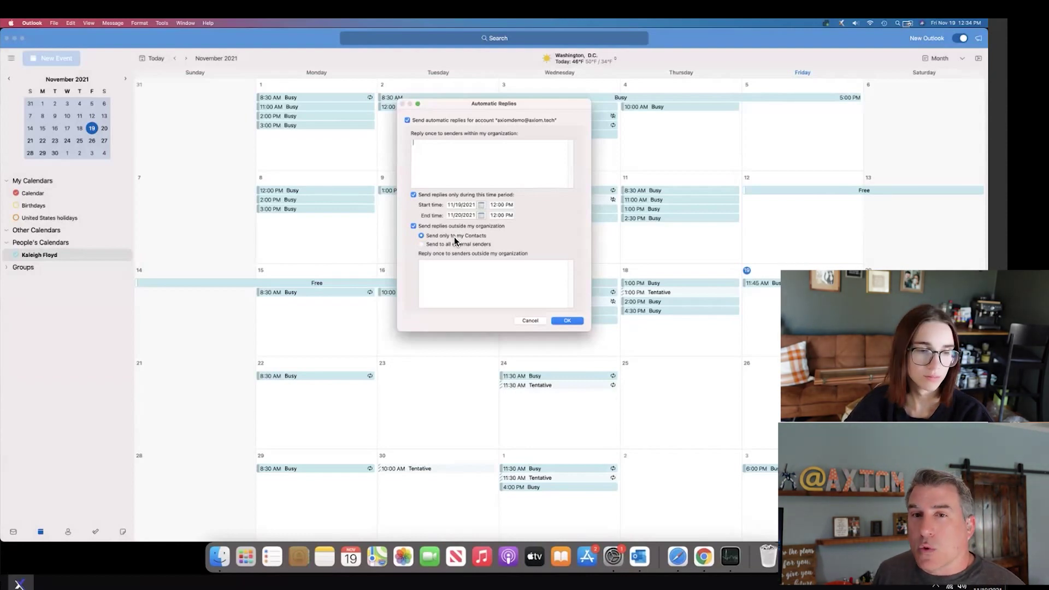
pyautogui.click(431, 264)
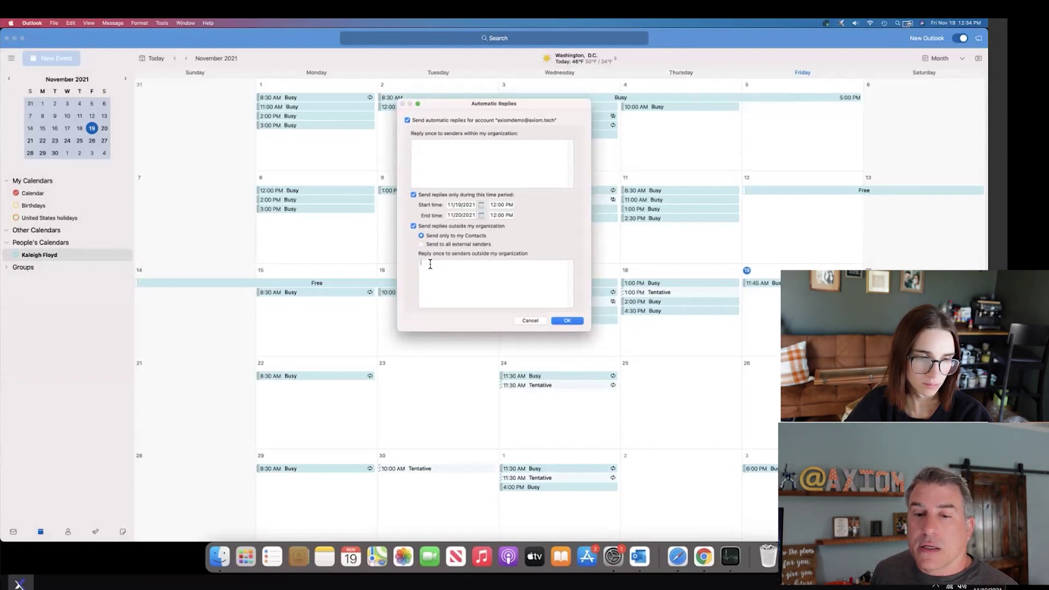